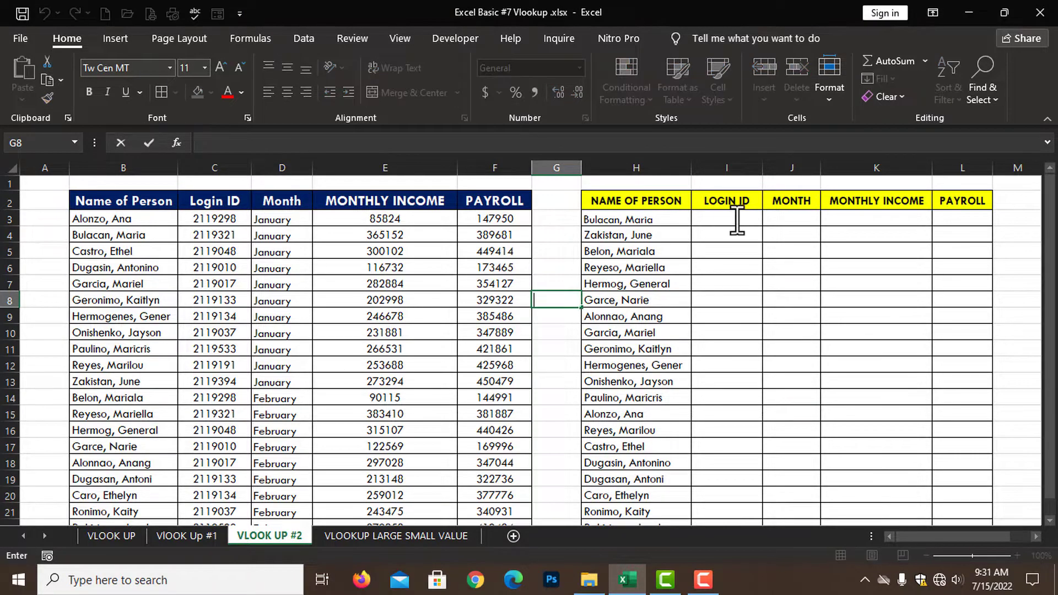
Begin I3's formula as =VLOOKUP(H3,$B$2:$F$22, with the data table locked absolute.
click(734, 219)
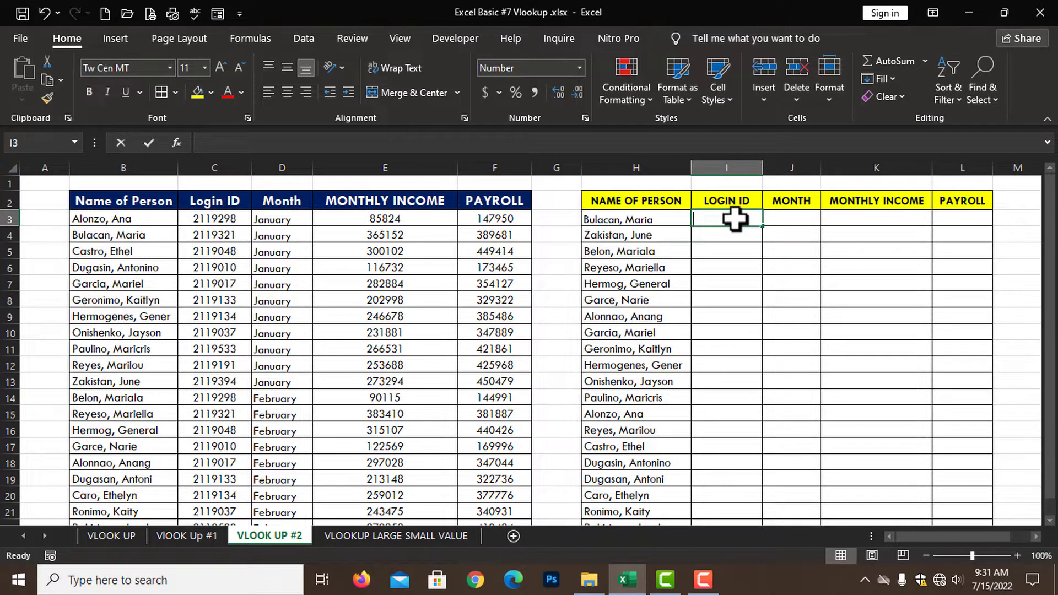
text(=VLOOKUP)
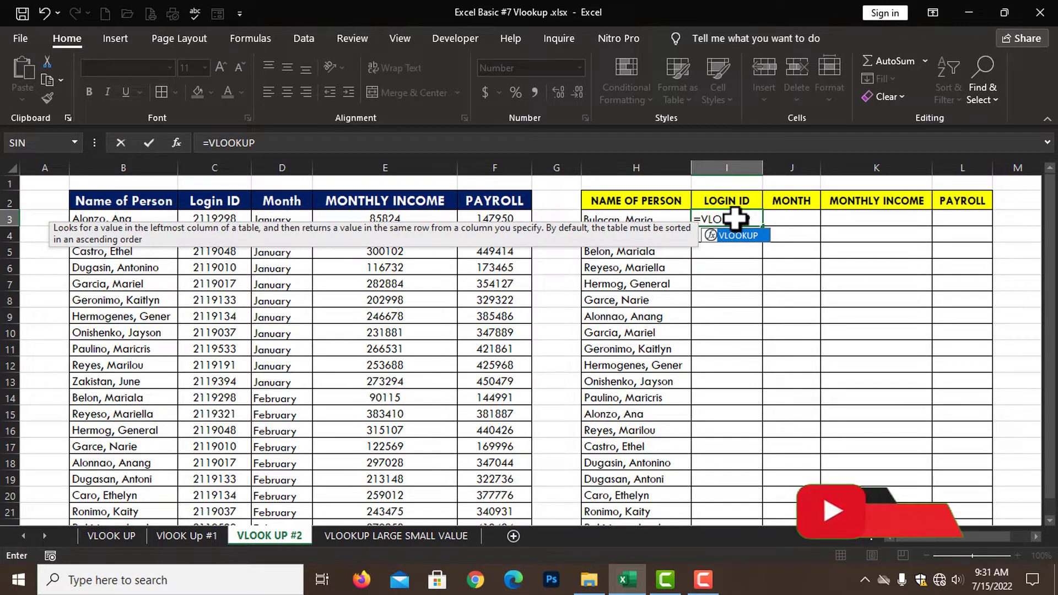
text(()
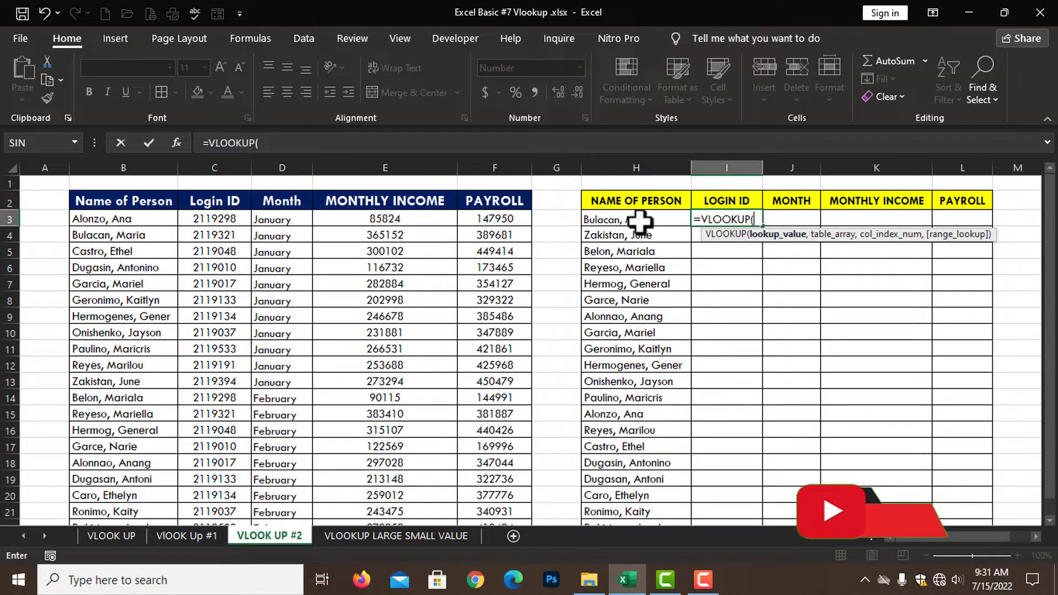
click(673, 219)
text(,)
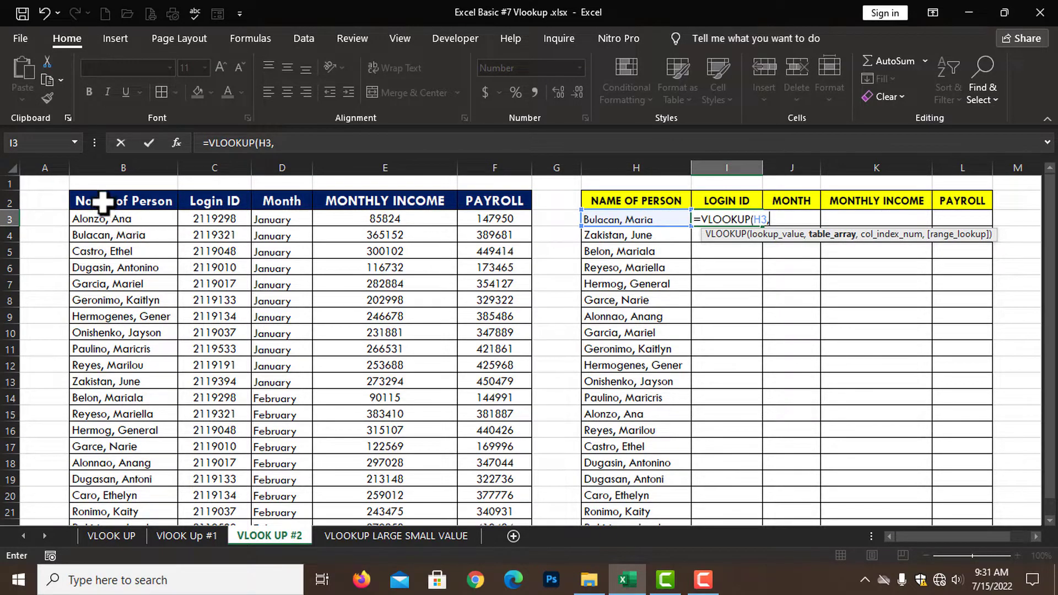
mouse_move(98, 198)
mouse_down()
mouse_move(490, 536)
mouse_move(503, 491)
mouse_up()
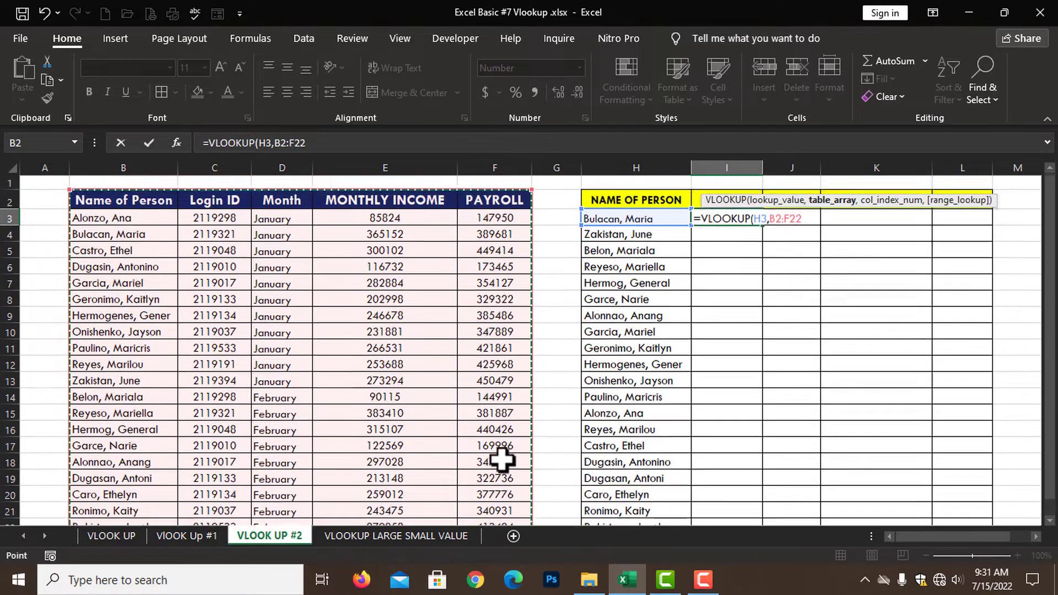
scroll(503, 465, up, 1)
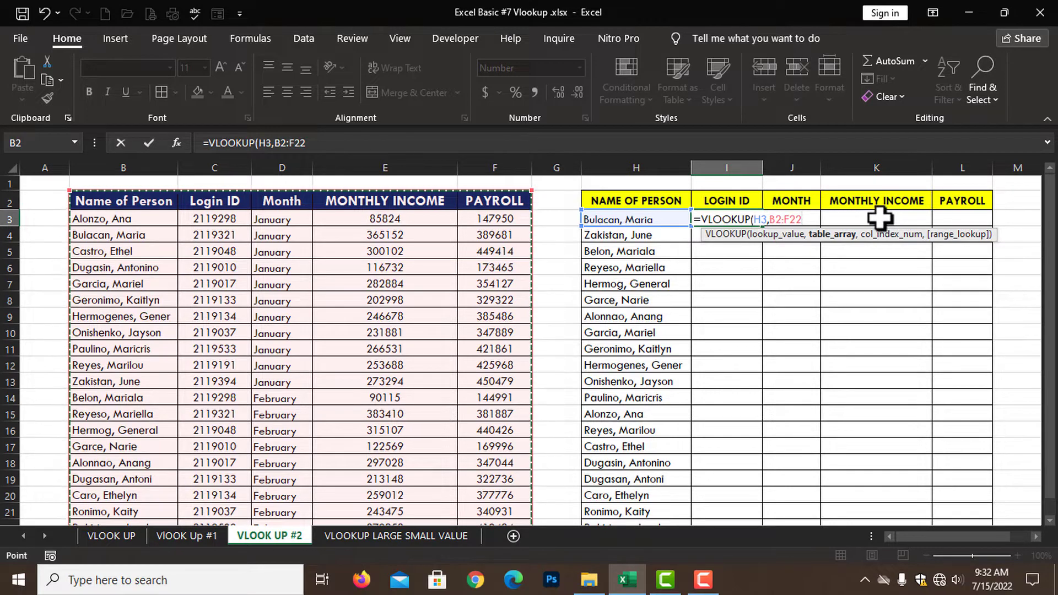
key(F4)
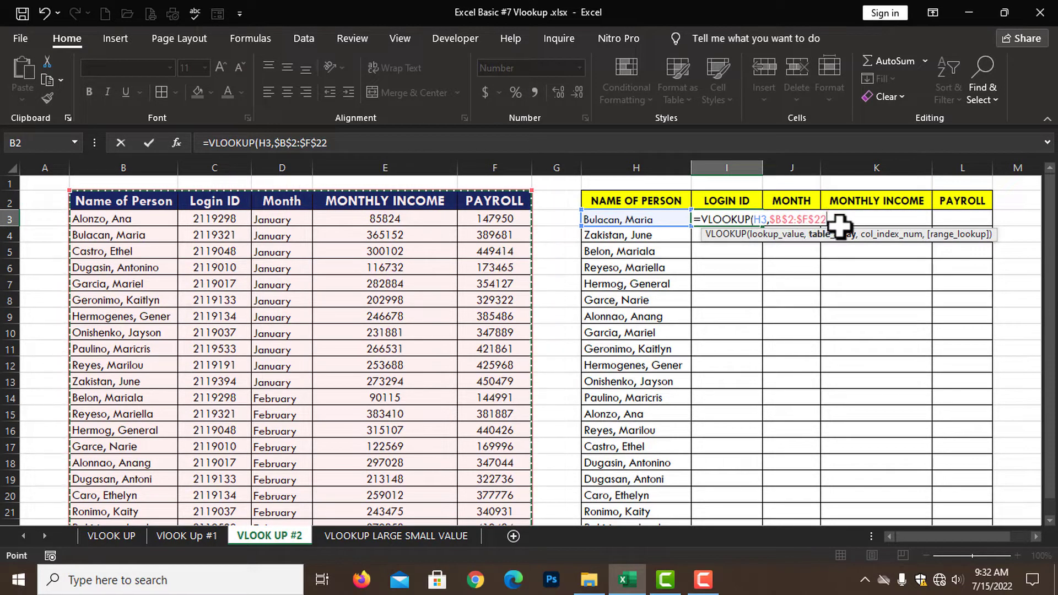
Complete the I3 lookup with column index 2 and FALSE for an exact match.
text(,)
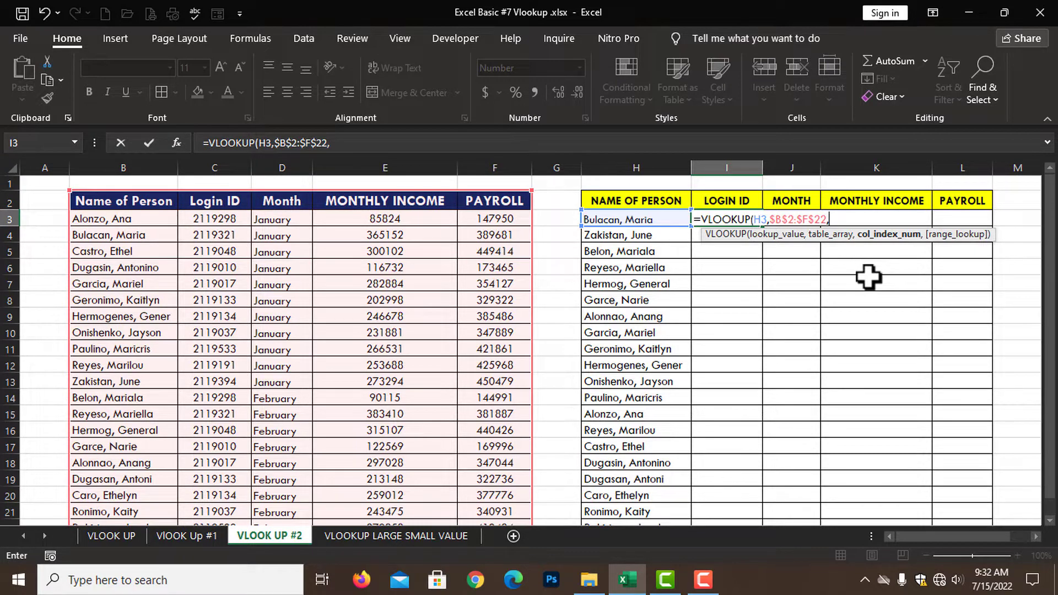
text(2,)
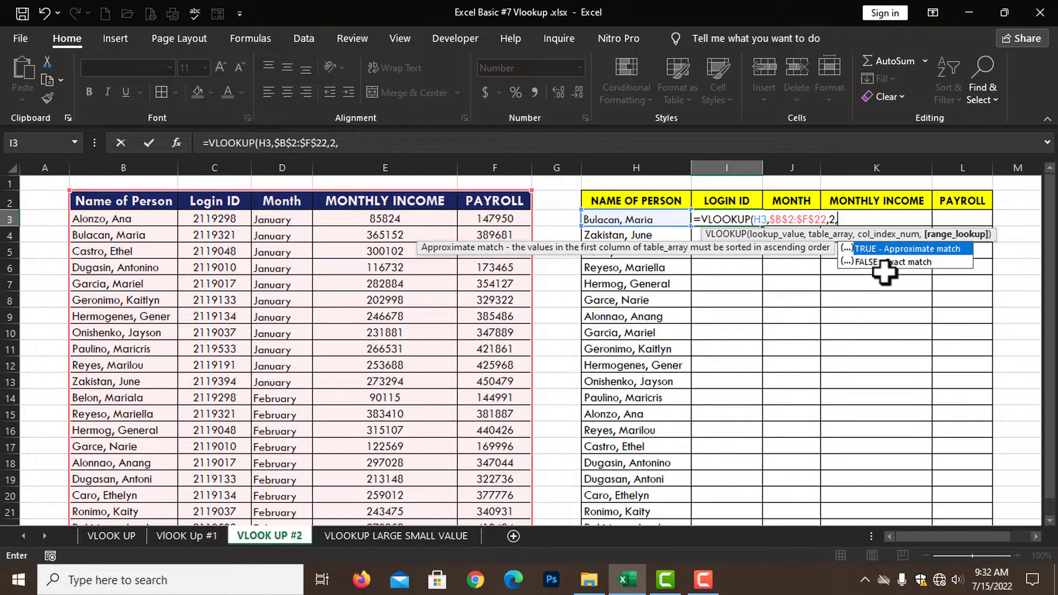
text(FA)
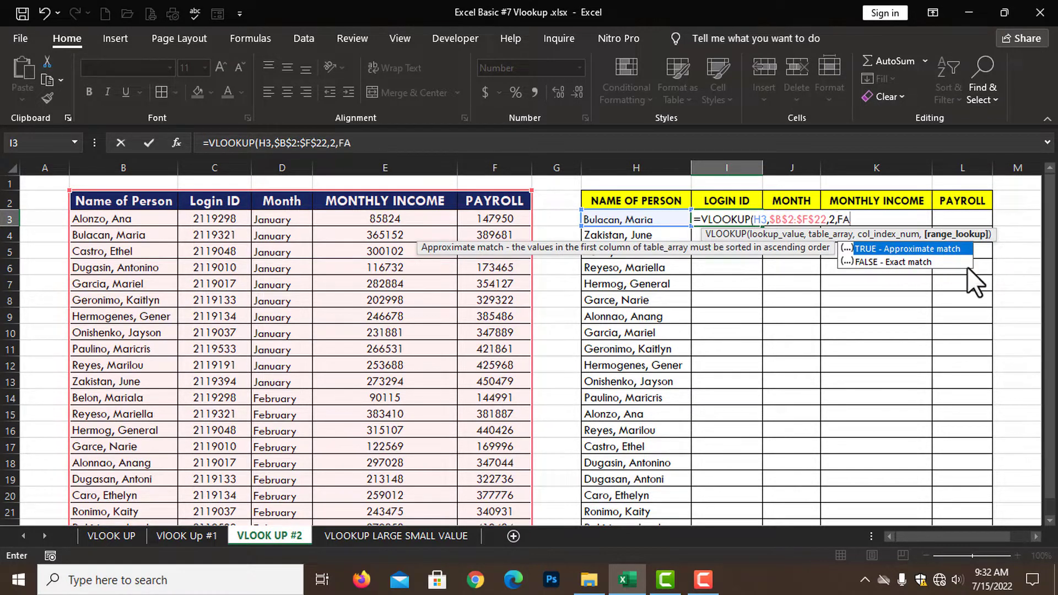
text(LSE)
text())
key(Return)
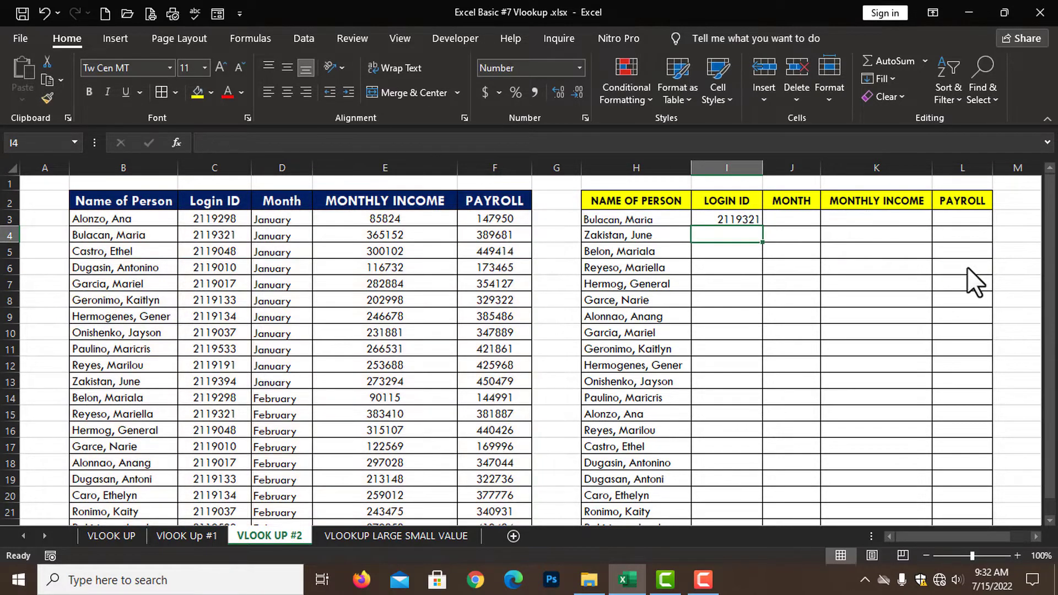
click(739, 218)
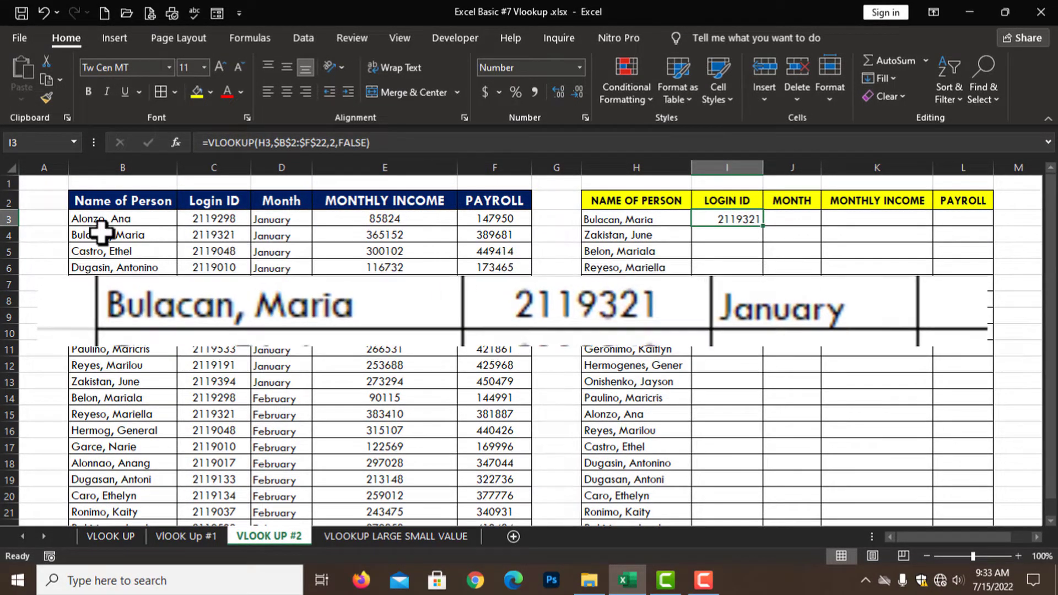
drag(103, 236, 214, 240)
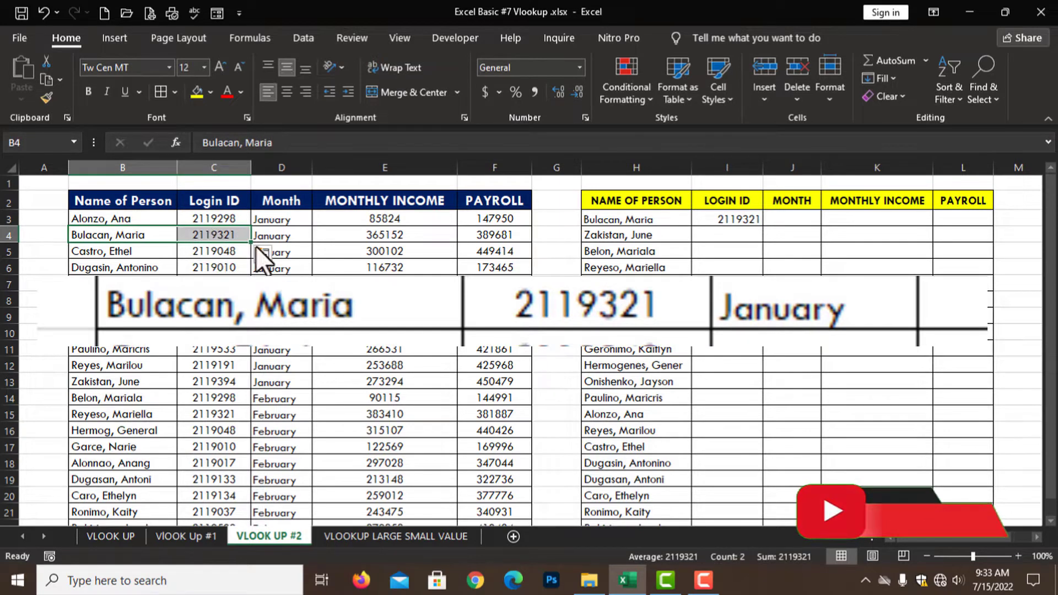
click(733, 219)
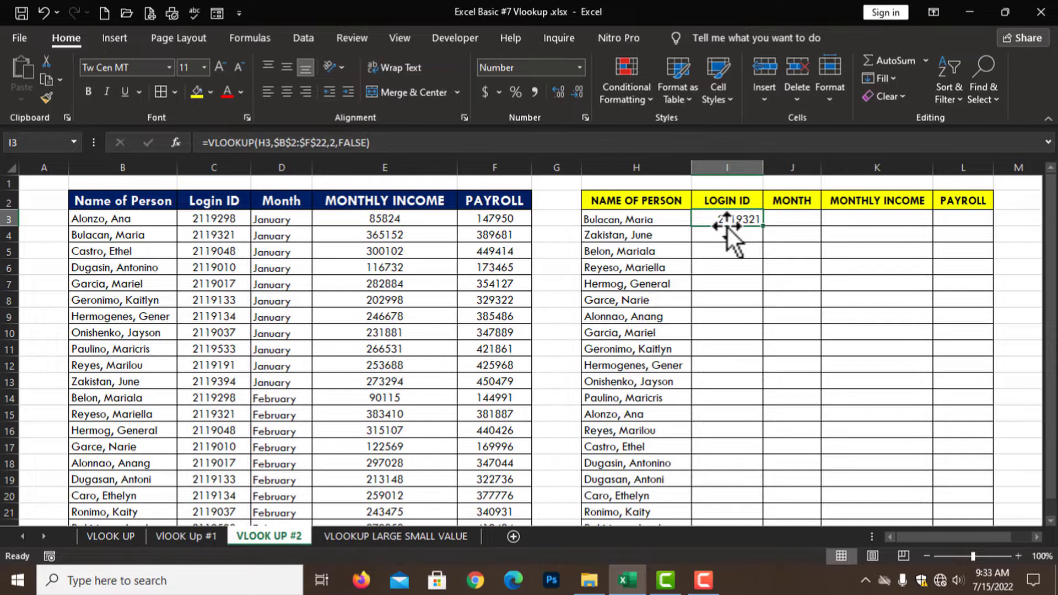
Copy I3's lookup formula down to row 22, then clear the copied results in I4:I22.
click(753, 267)
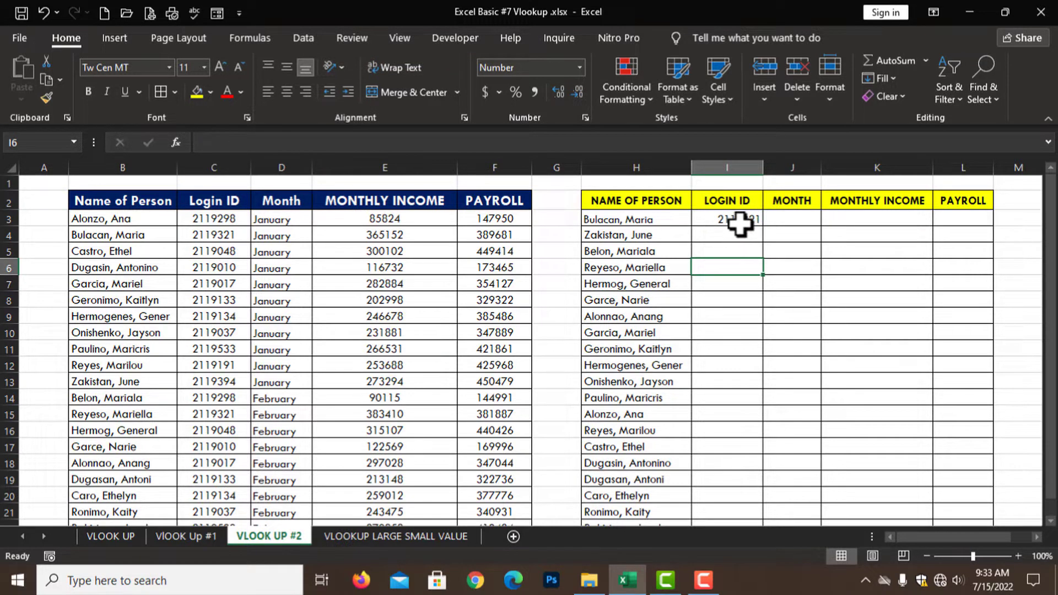
click(740, 222)
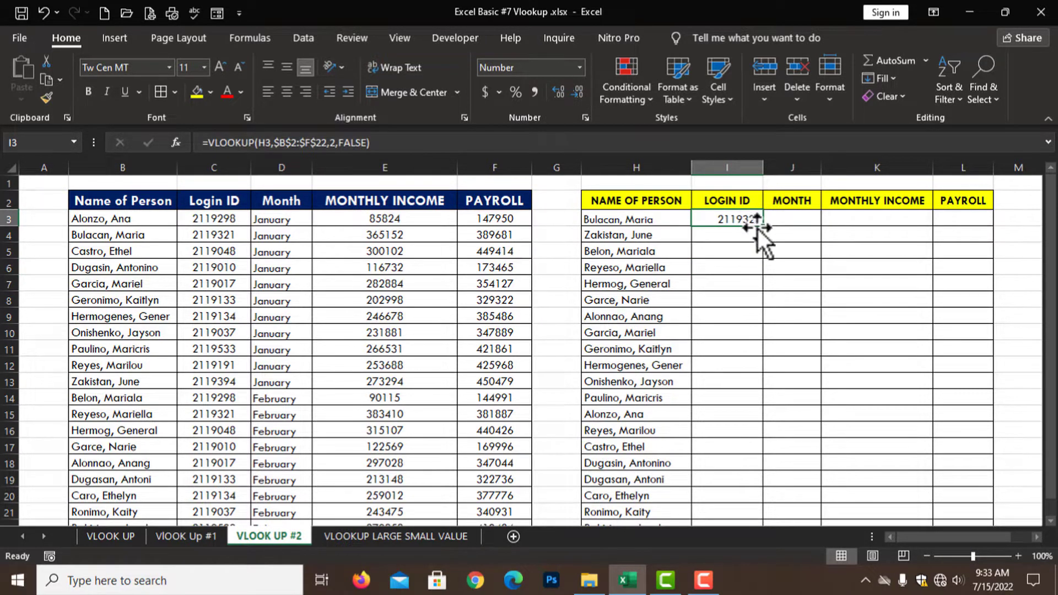
drag(766, 226, 767, 502)
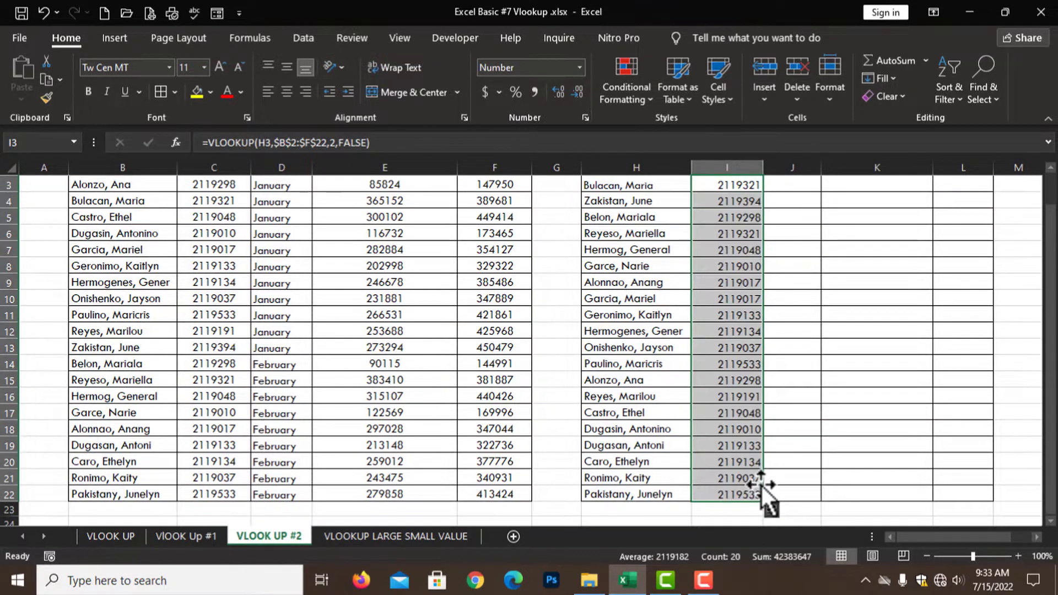
scroll(763, 487, up, 1)
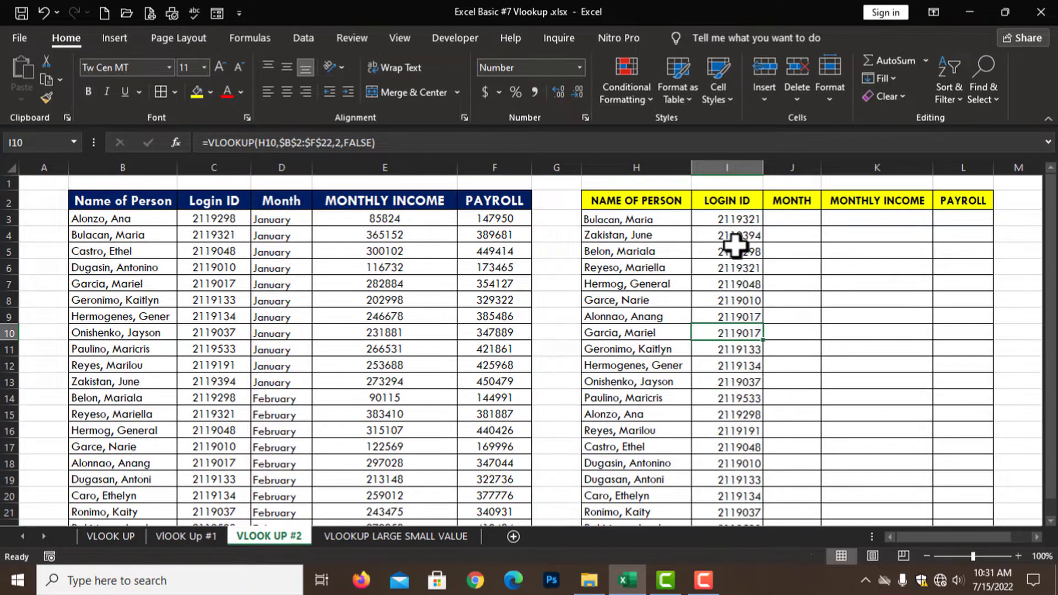
drag(739, 235, 736, 499)
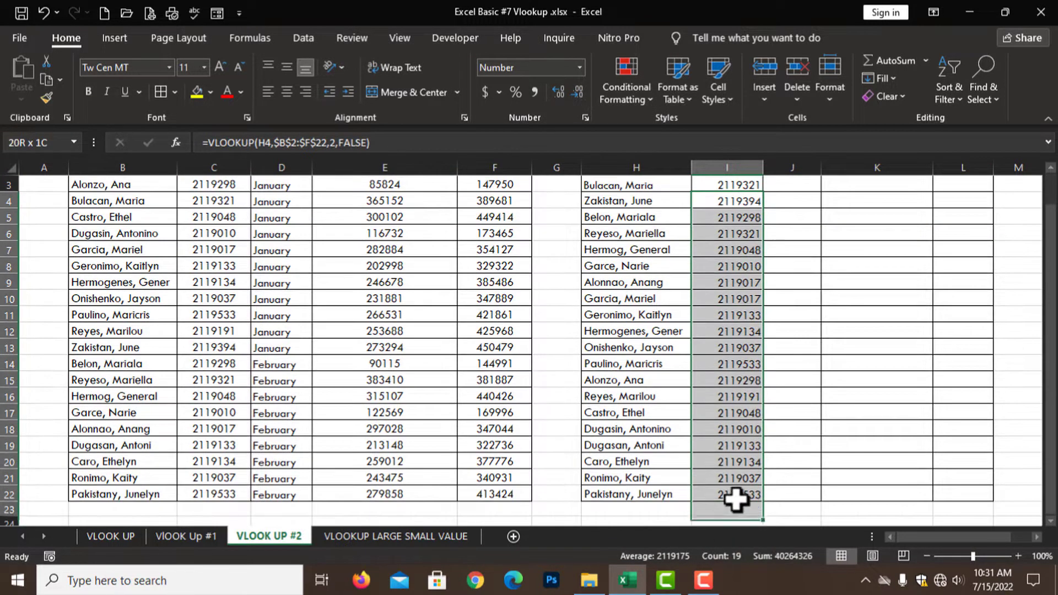
key(Delete)
Fill I3's lookup formula down the whole Login ID column.
scroll(728, 469, up, 1)
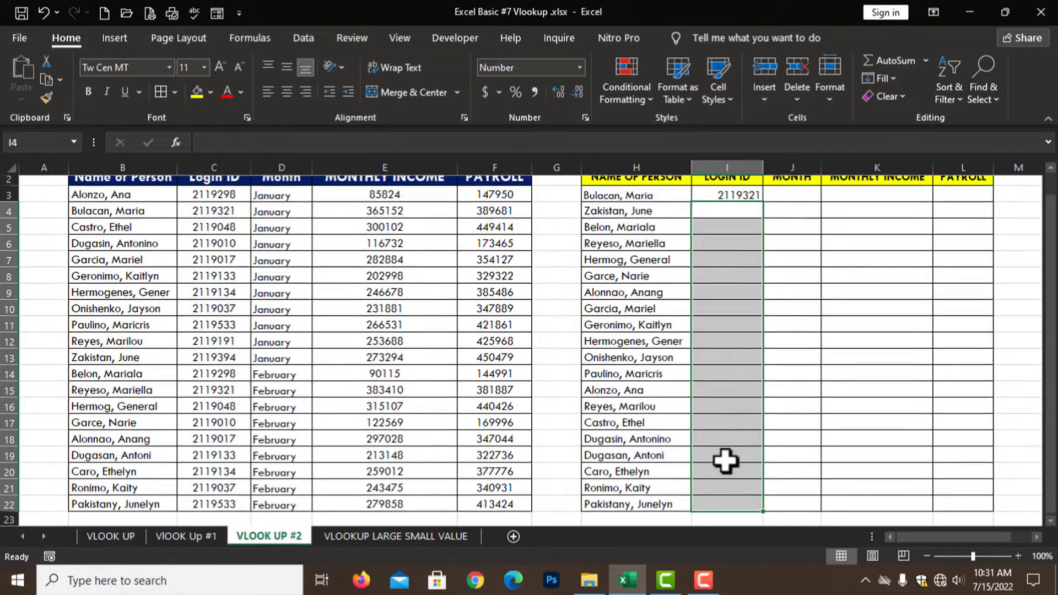
click(744, 219)
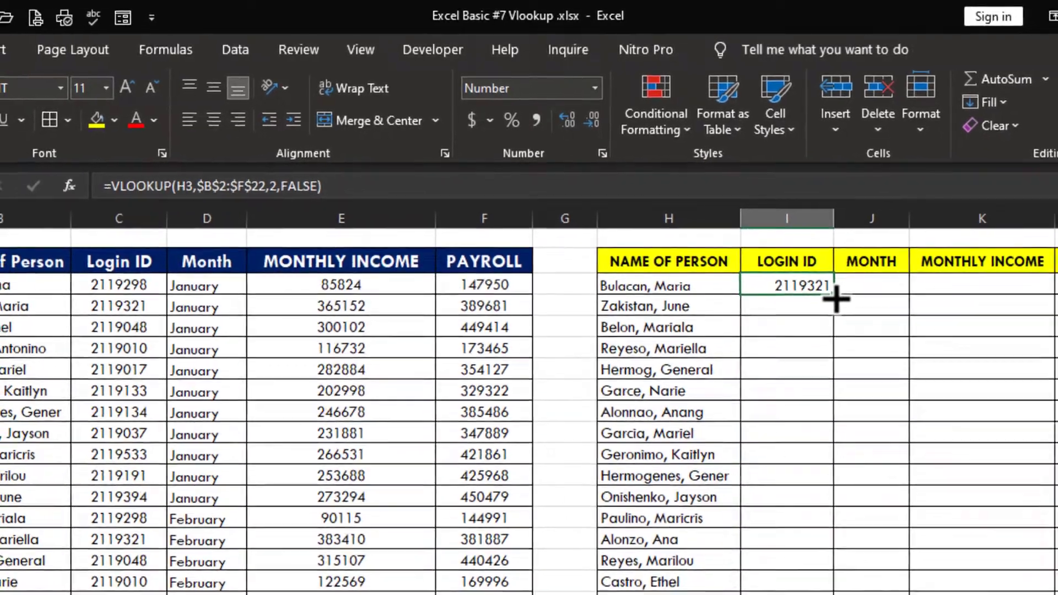
double_click(844, 304)
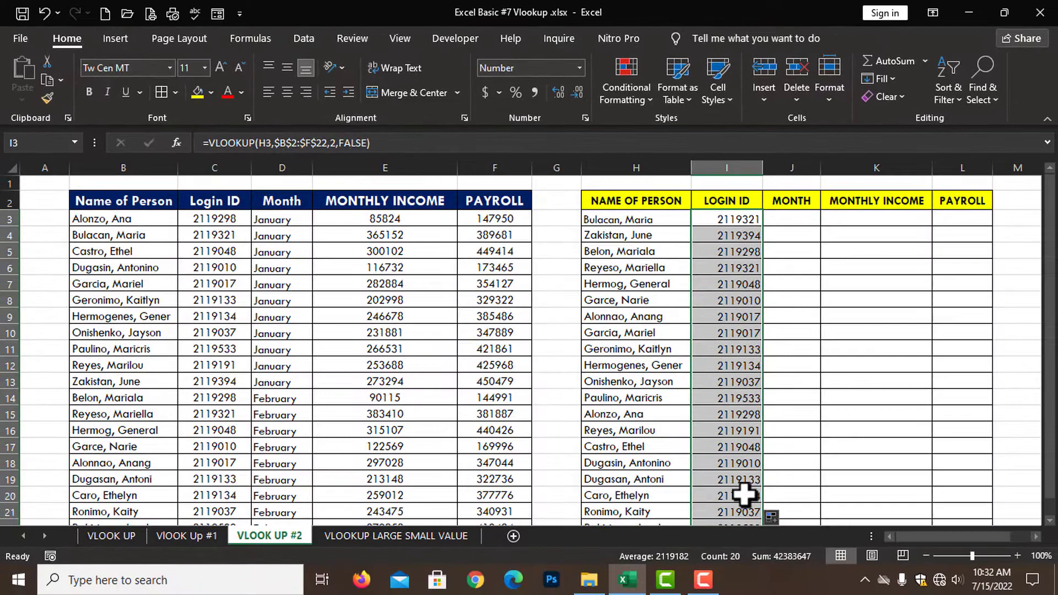
scroll(736, 487, down, 3)
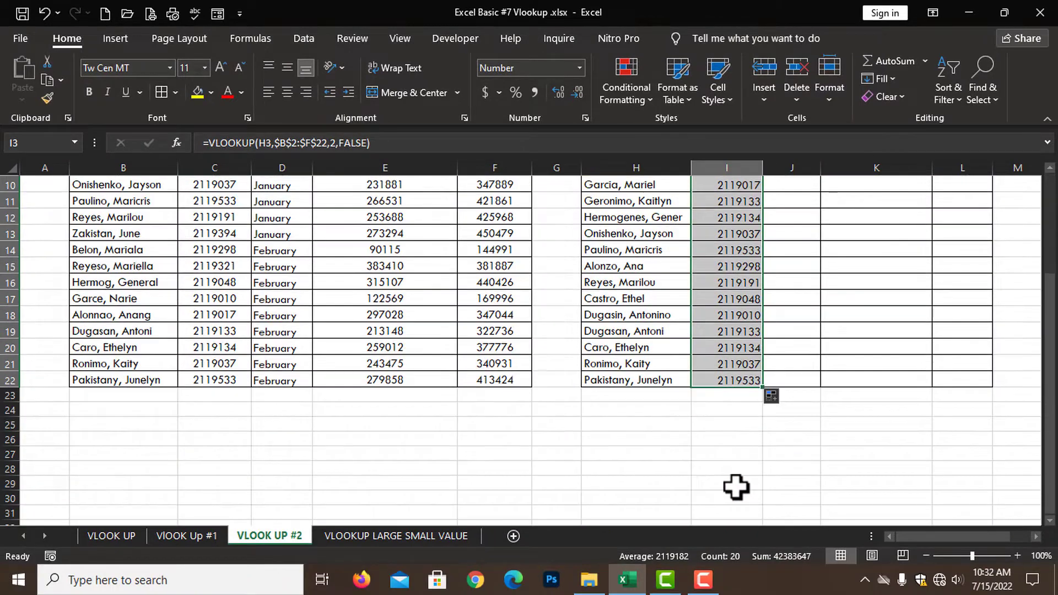
scroll(737, 487, up, 2)
scroll(732, 344, up, 1)
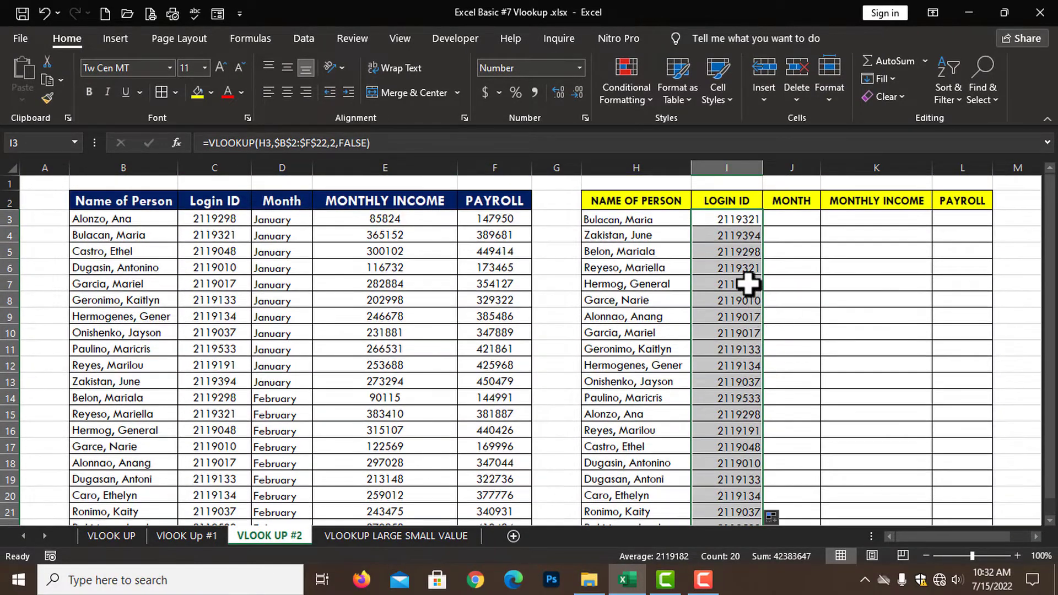
Delete the existing lookup results from the I3:J22 area.
mouse_move(733, 218)
mouse_down()
mouse_move(737, 339)
mouse_move(1002, 369)
mouse_move(998, 361)
mouse_up()
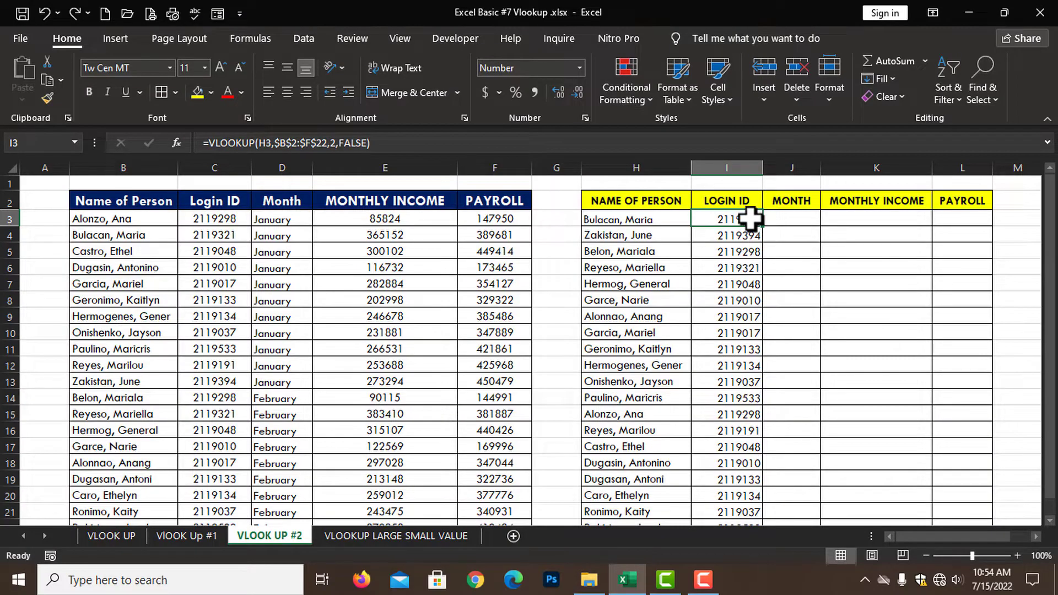
drag(739, 220, 763, 495)
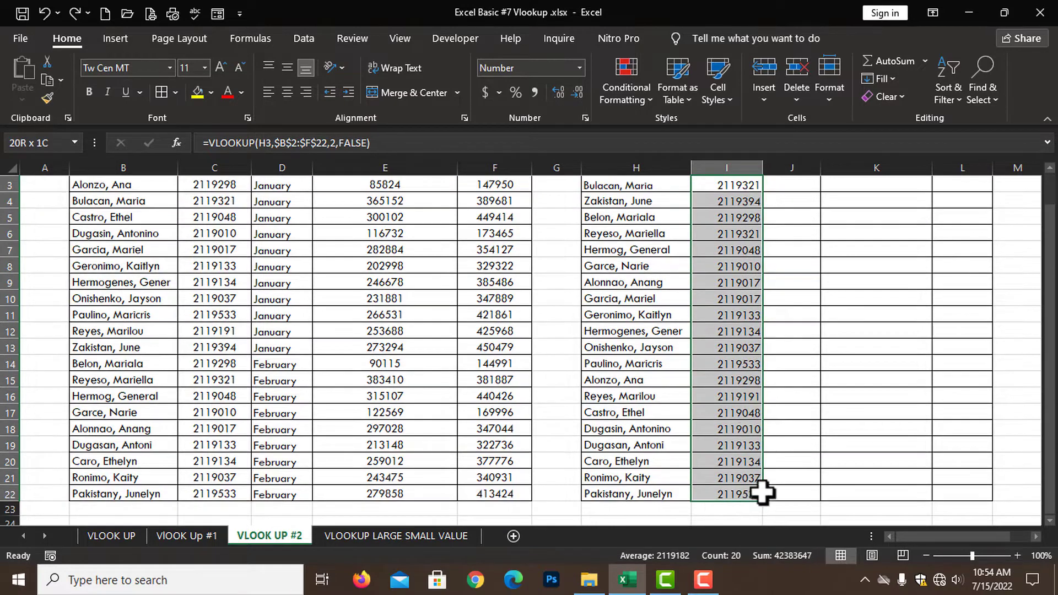
key(Delete)
Start a new VLOOKUP in I3 using $H3 as the lookup value, column H locked.
click(739, 316)
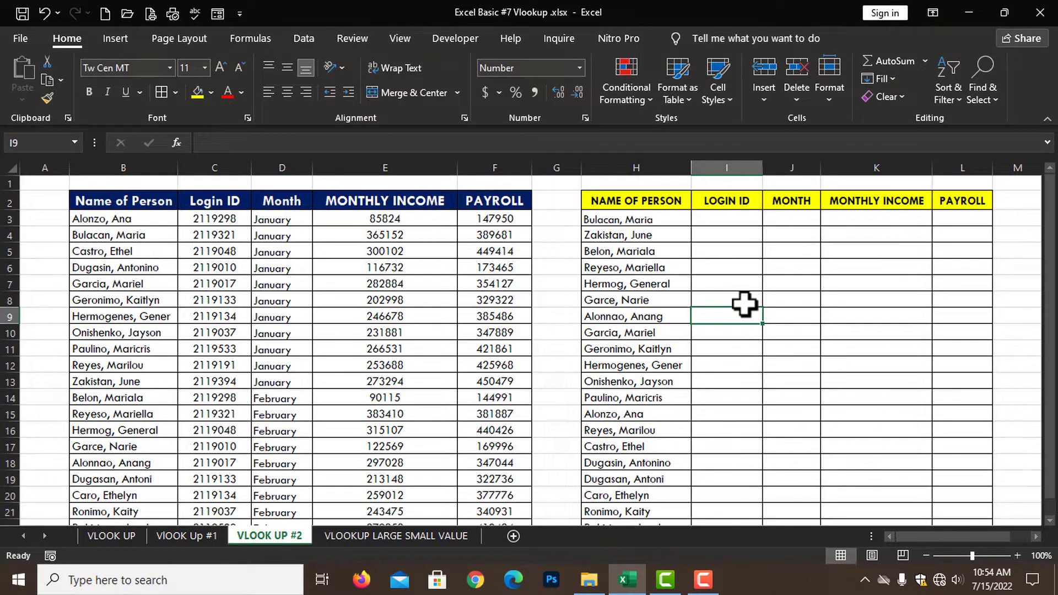
click(737, 220)
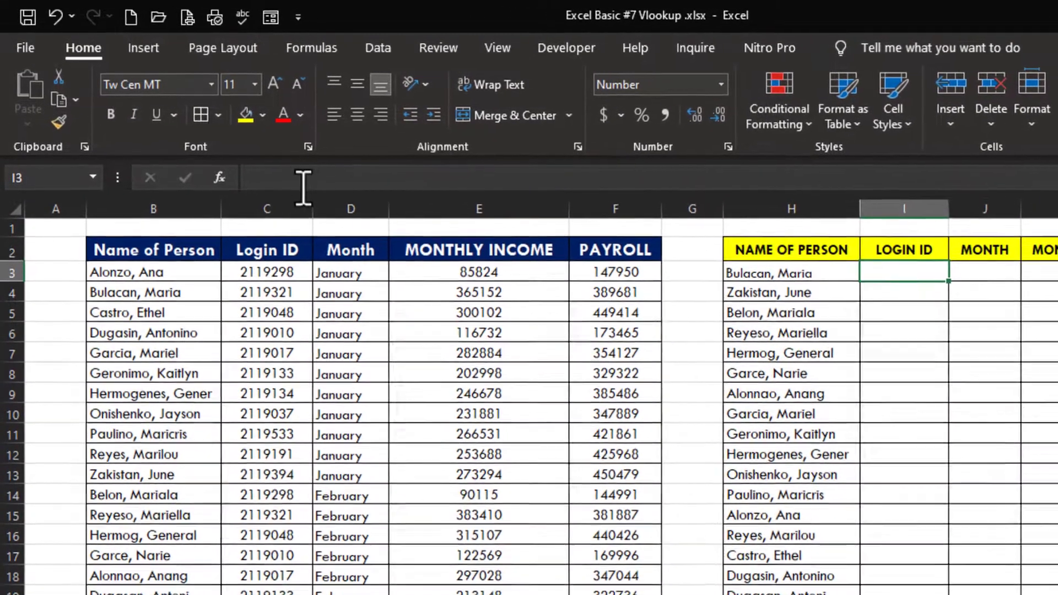
click(289, 178)
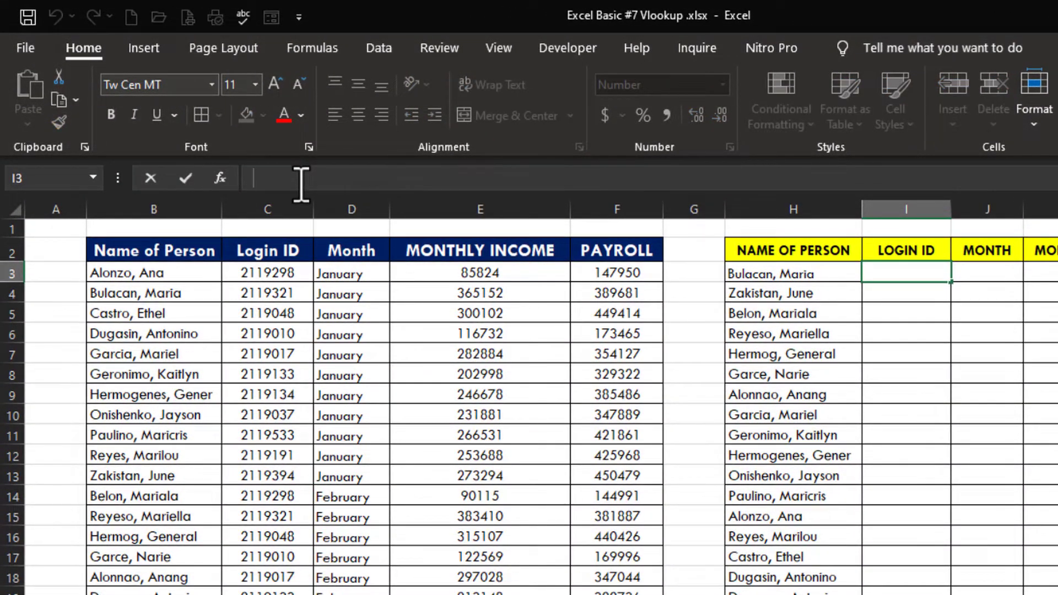
text(=)
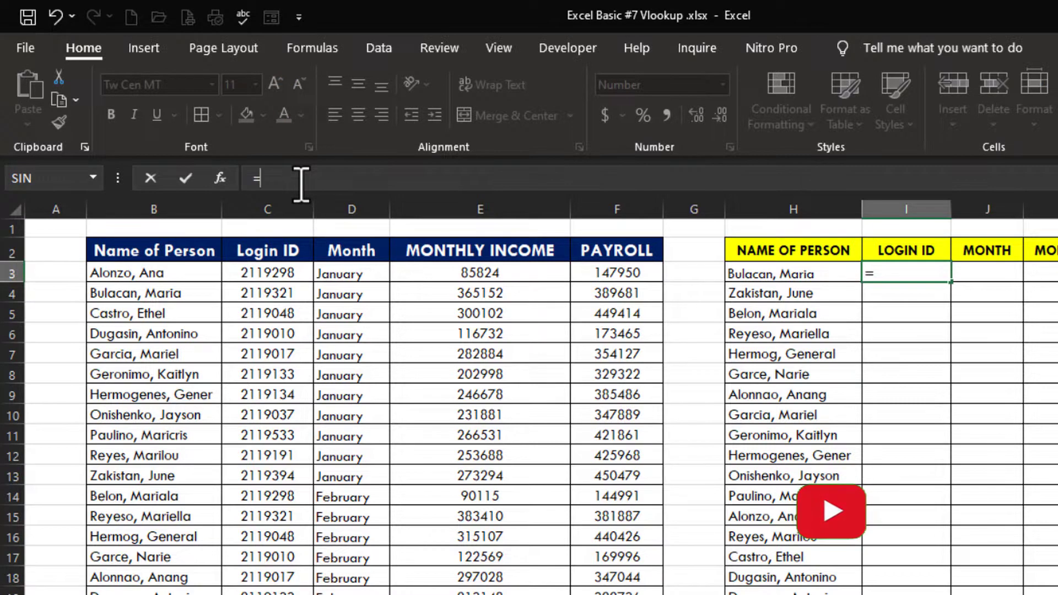
text(VLOOK)
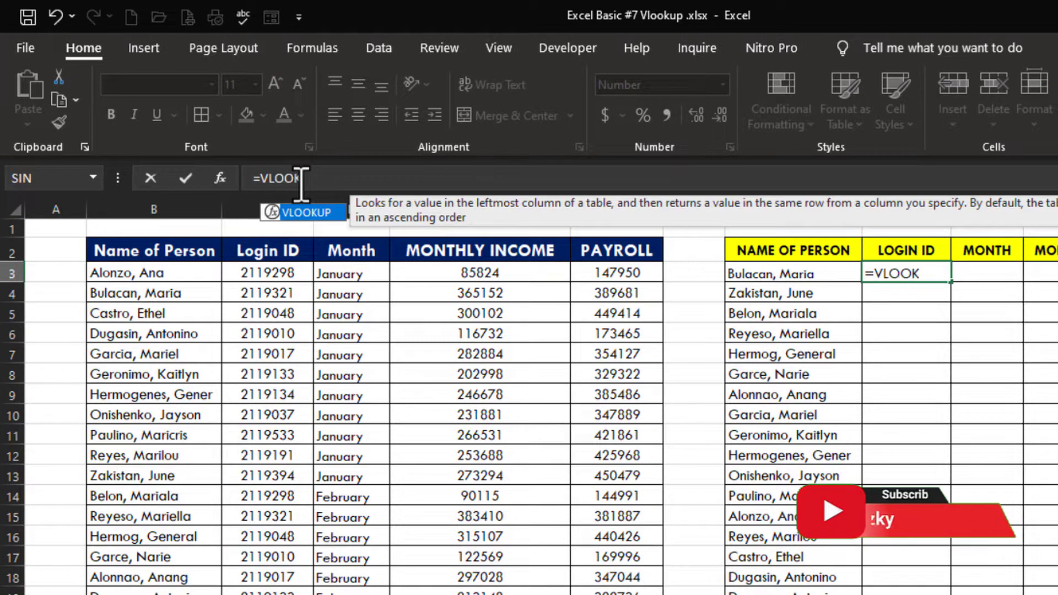
text(UP)
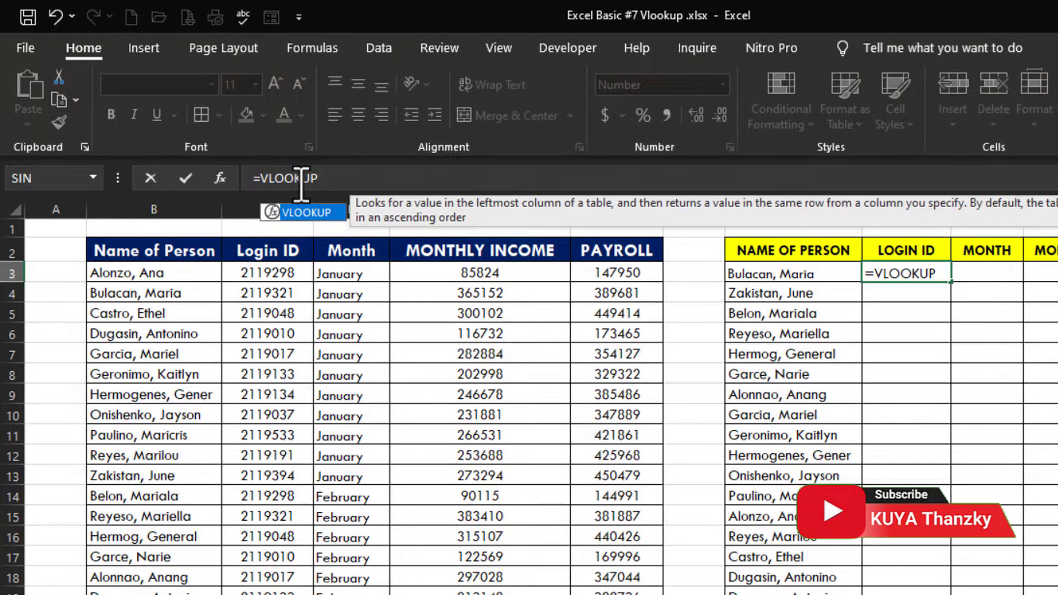
text(()
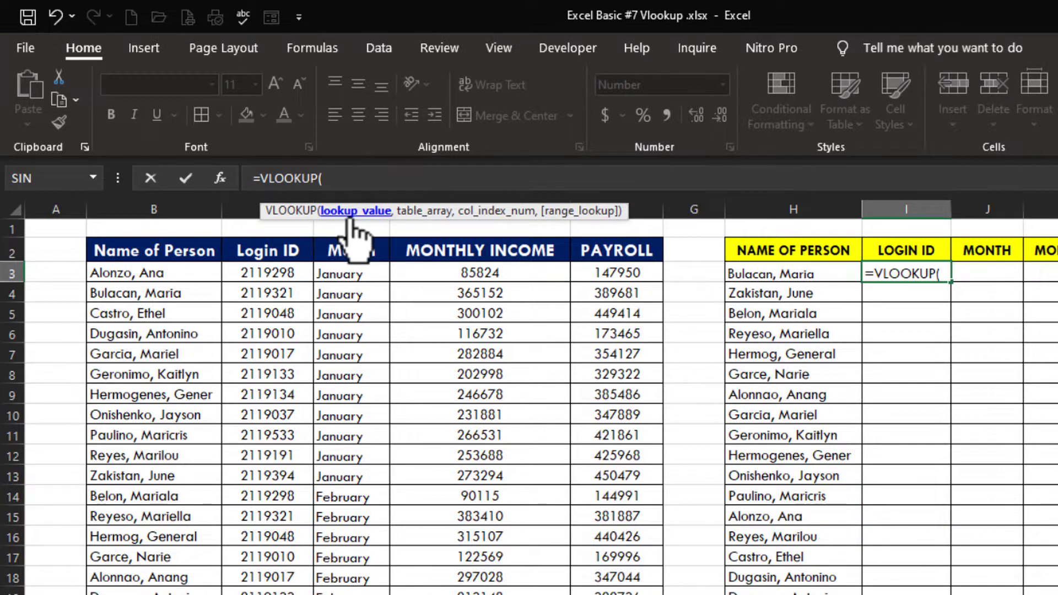
click(783, 275)
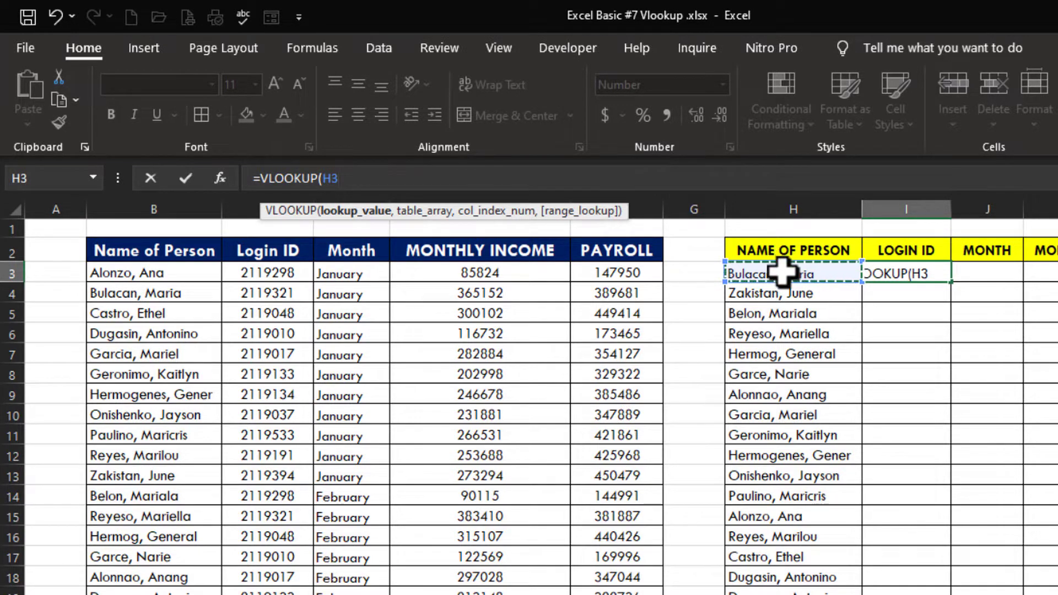
key(F4)
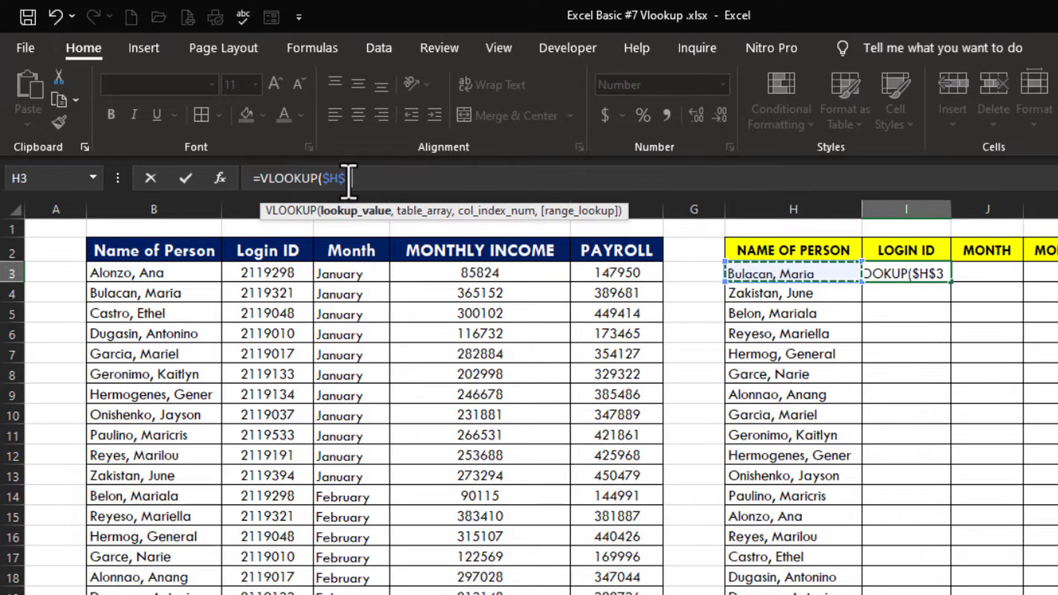
click(347, 178)
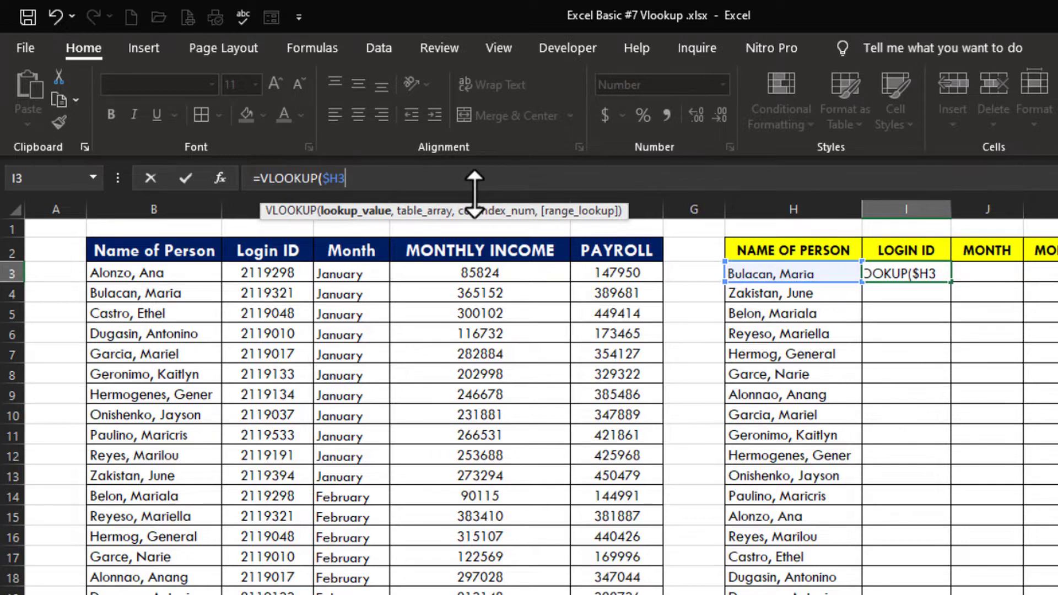
text(,)
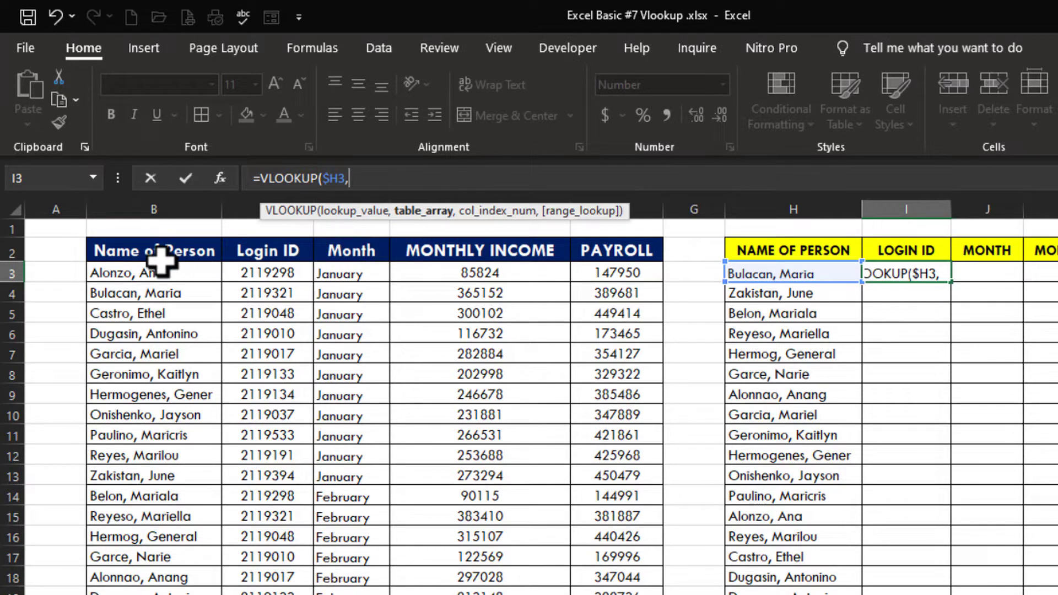
Add the absolute table range $B$2:$F$22 to the I3 formula.
click(134, 250)
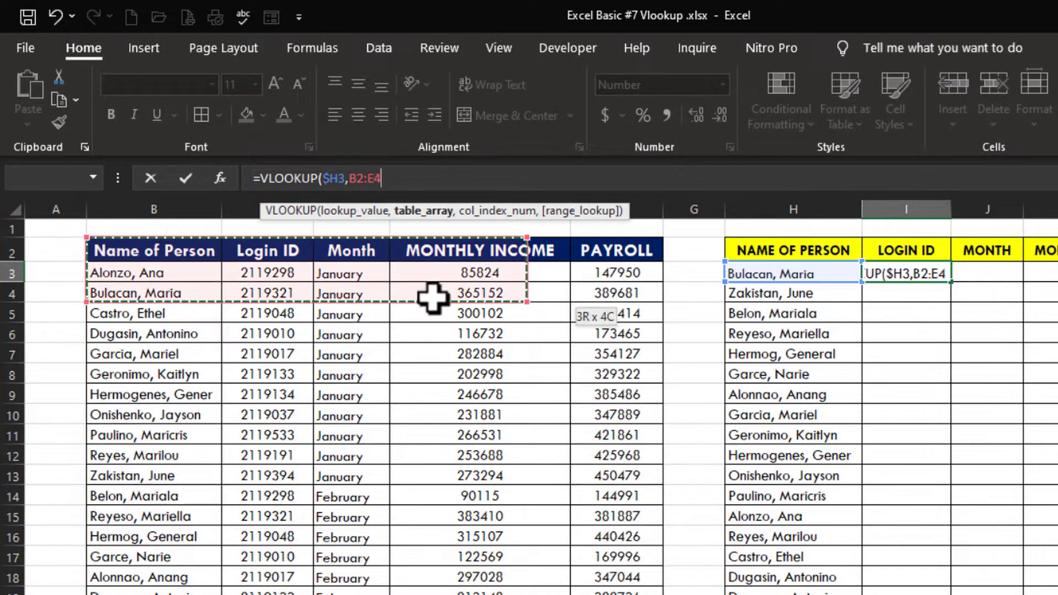
mouse_move(134, 251)
mouse_down()
mouse_move(654, 593)
mouse_move(632, 577)
mouse_up()
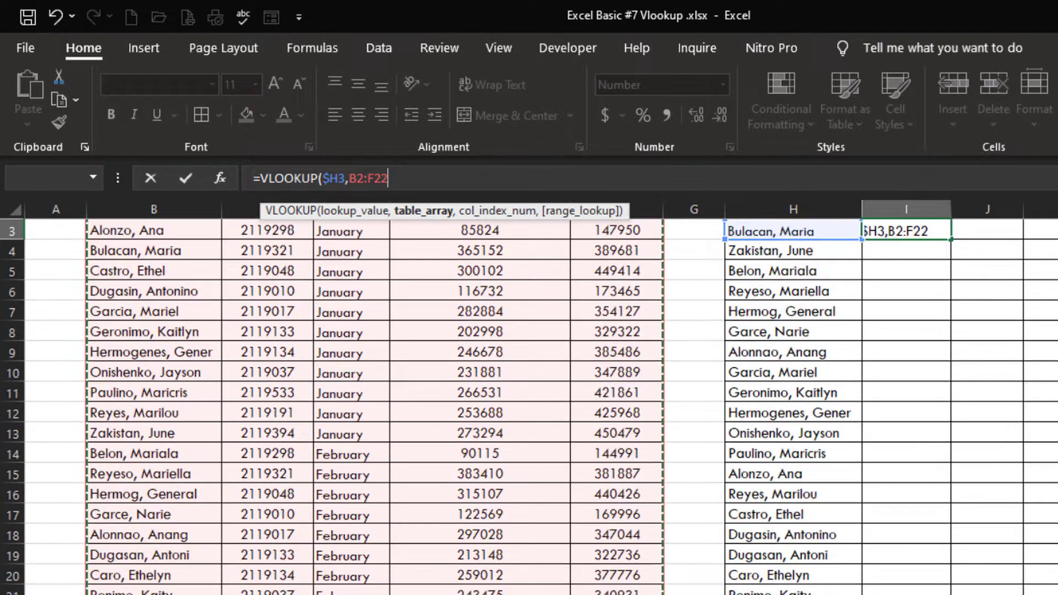
scroll(632, 577, up, 1)
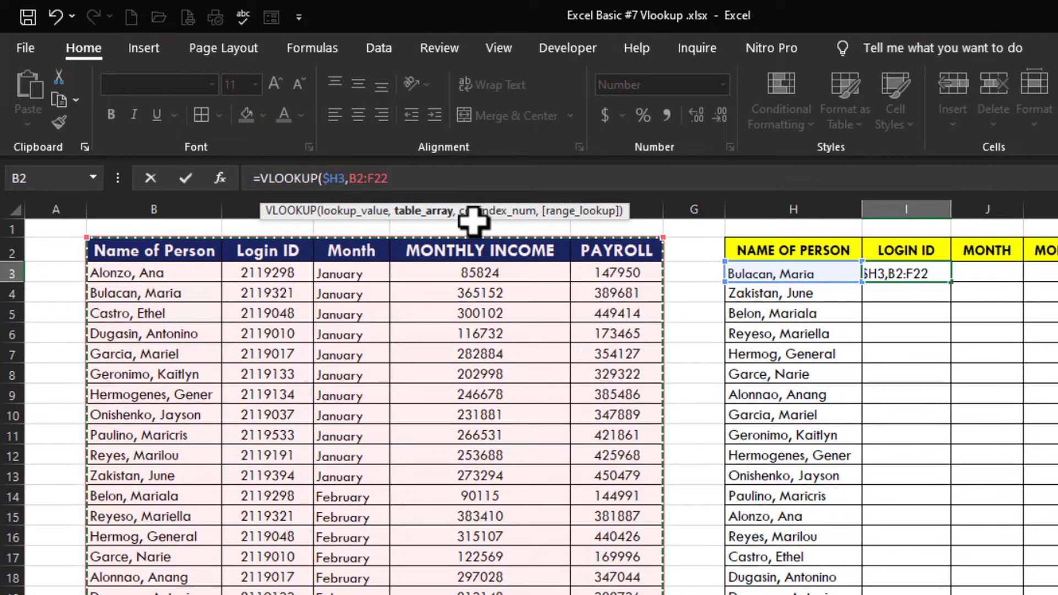
key(F4)
text(,)
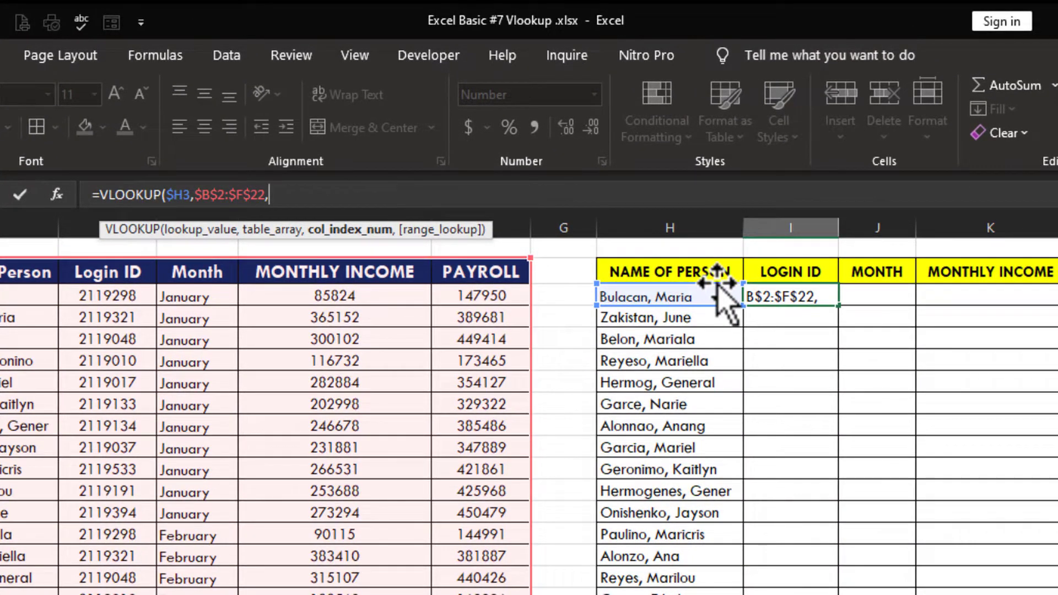
Finish I3 with COLUMNS($B$2:C2) as column index and FALSE, returning login ID 2119321.
text(COLUMS)
key(BackSpace)
key(BackSpace)
key(BackSpace)
text(LUMN)
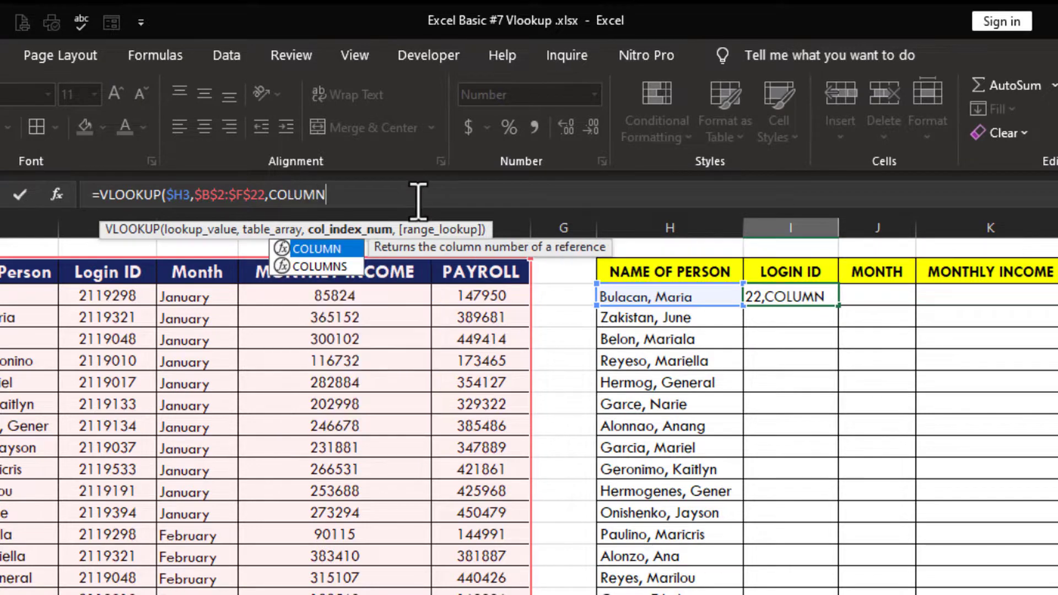
text(S()
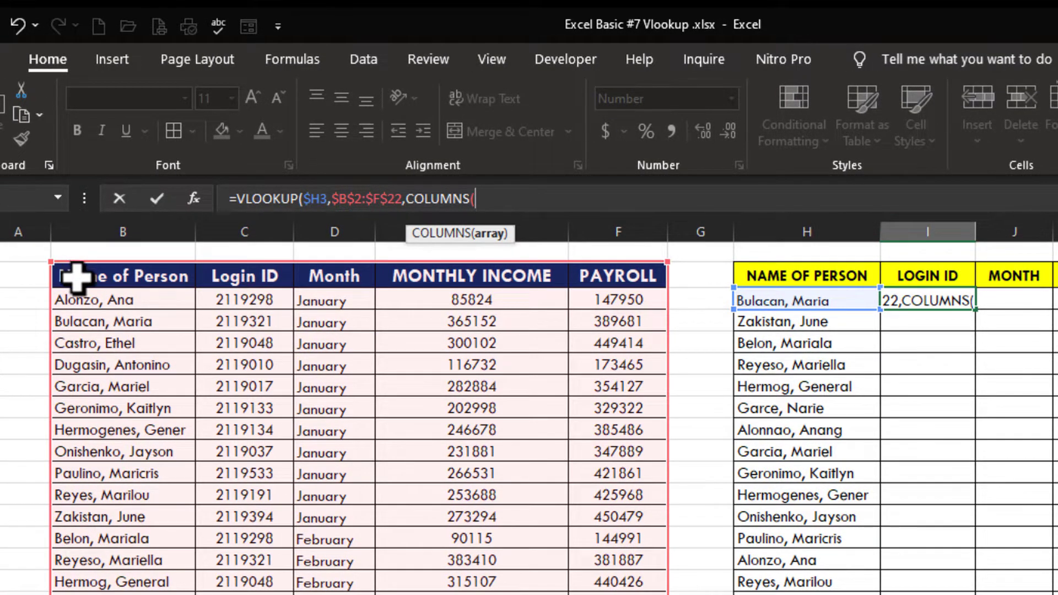
drag(76, 277, 238, 283)
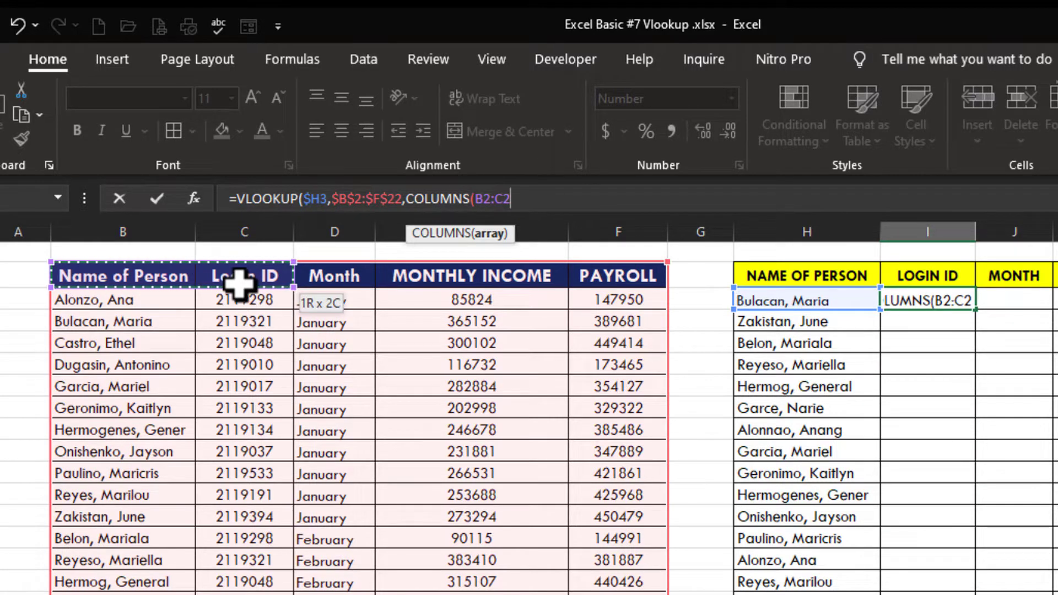
click(473, 199)
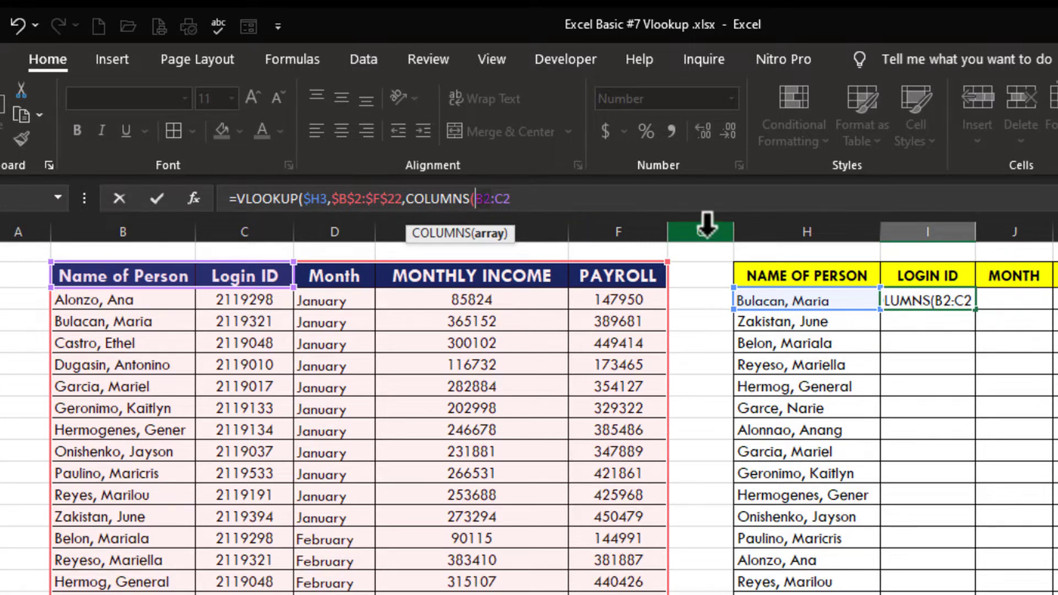
key(F4)
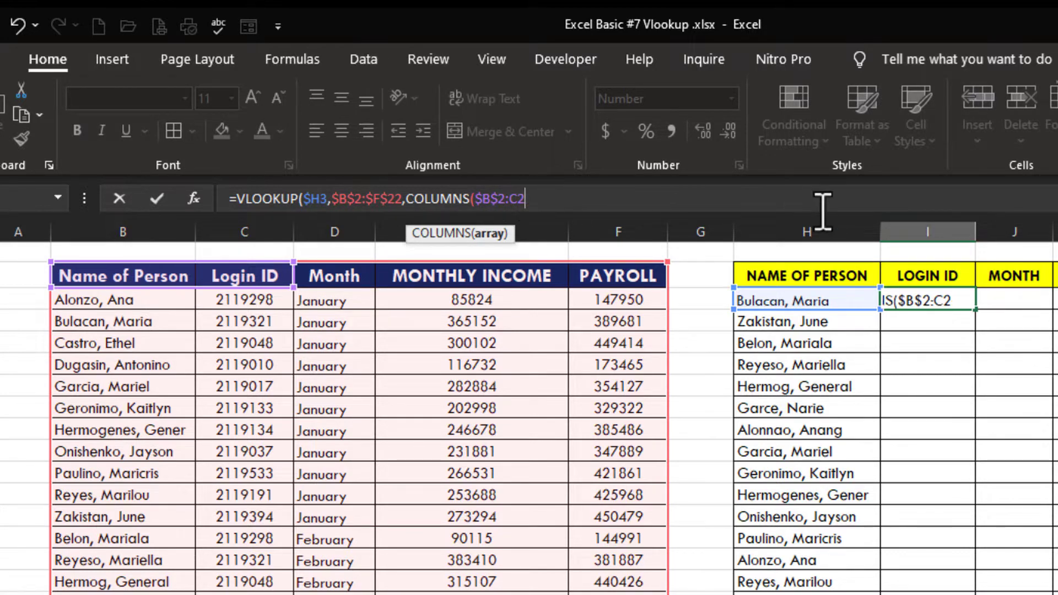
text(),)
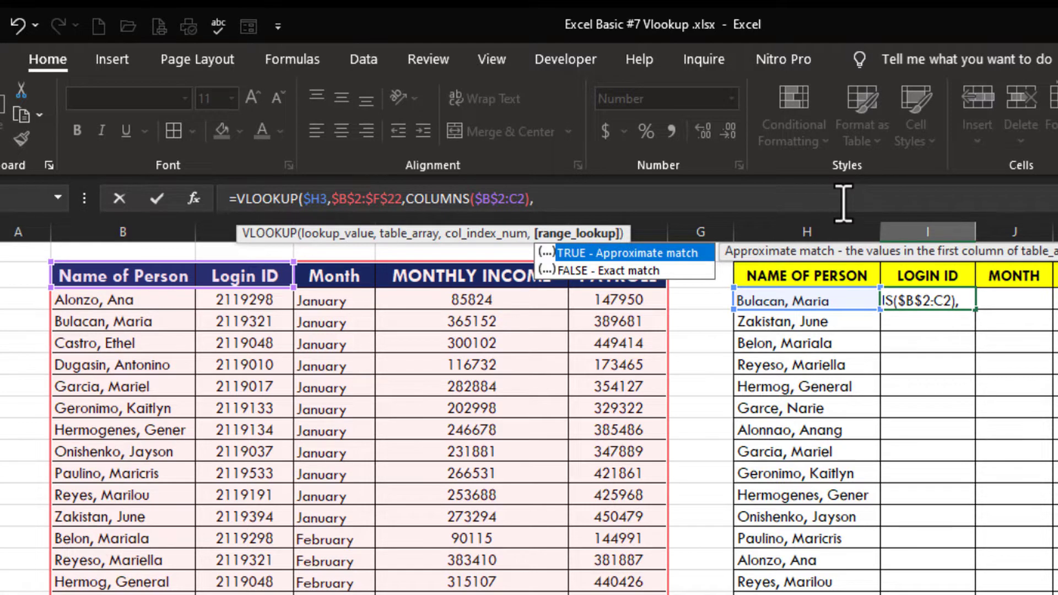
text(FALSE)
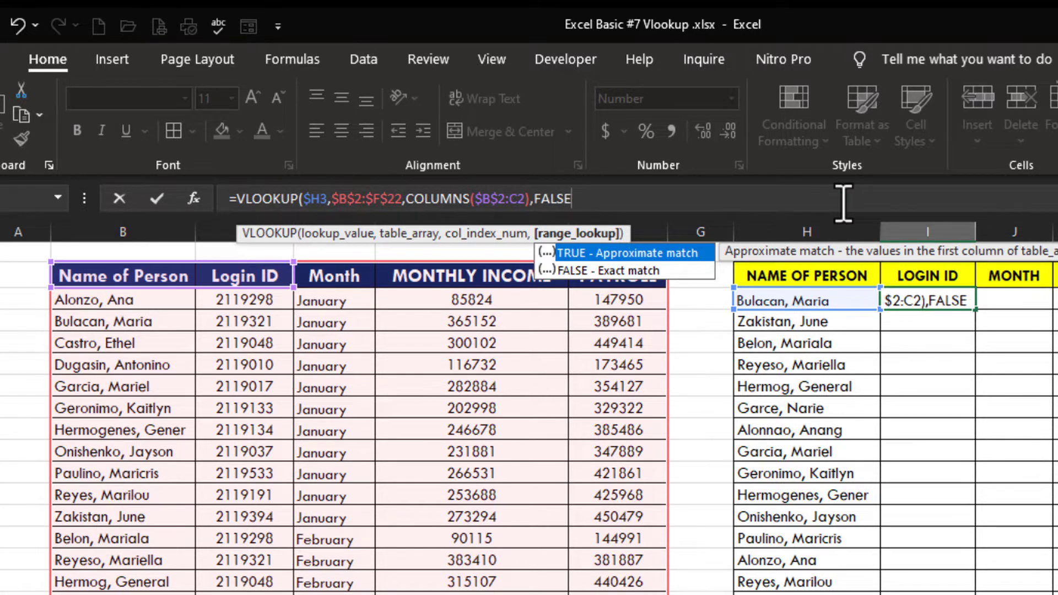
text())
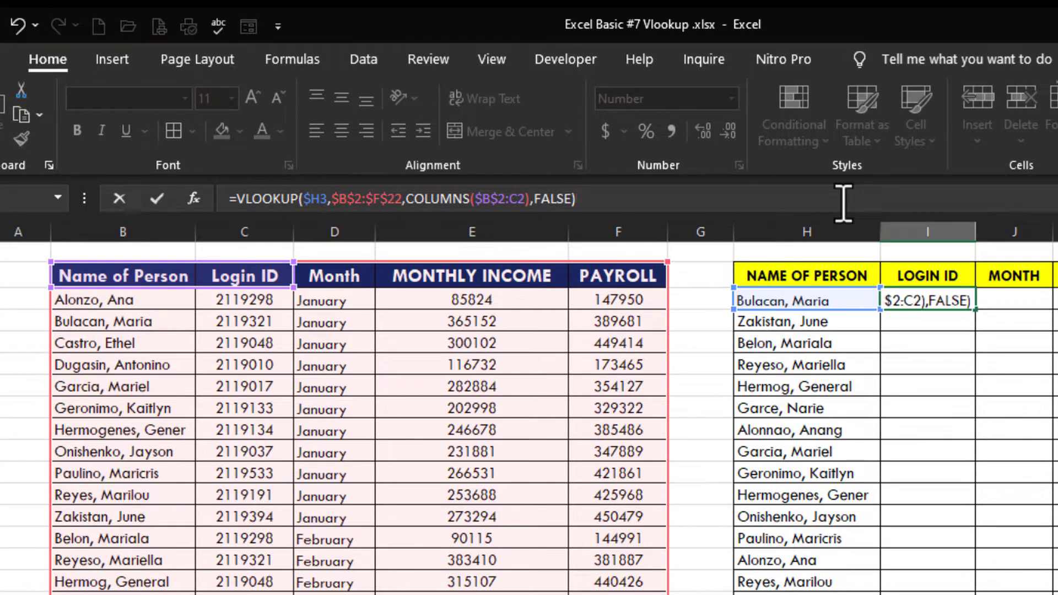
key(Return)
Fill the Login ID lookup down to I22 and verify the last row against the source table.
click(959, 301)
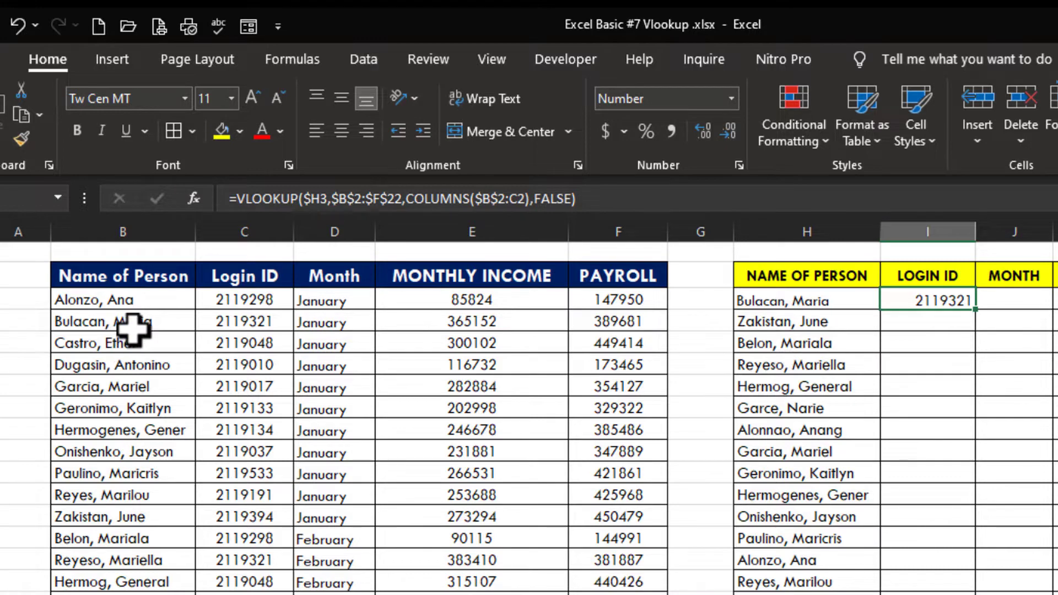
drag(132, 329, 232, 338)
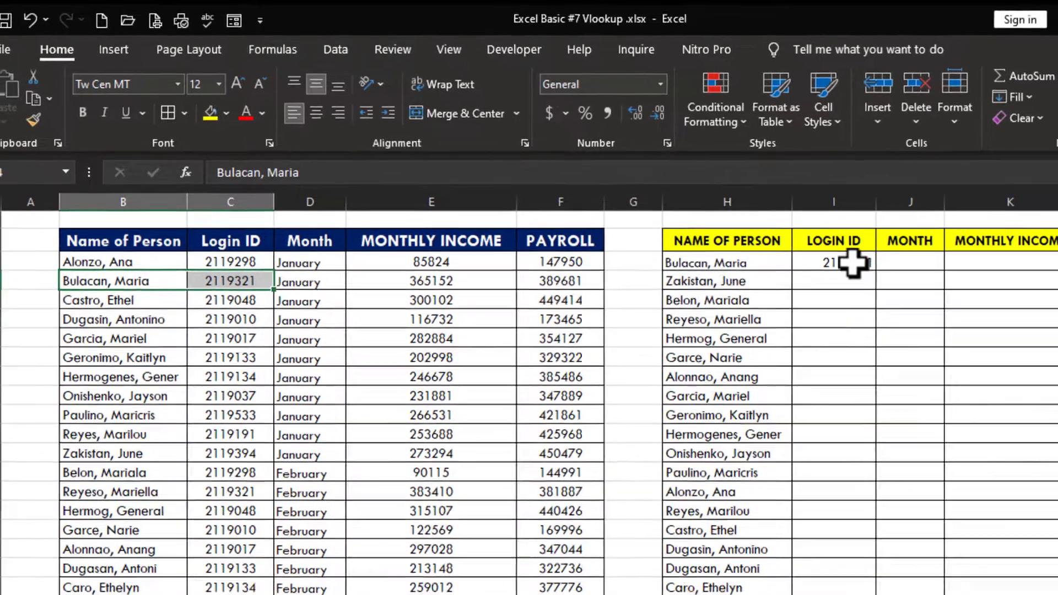
click(943, 304)
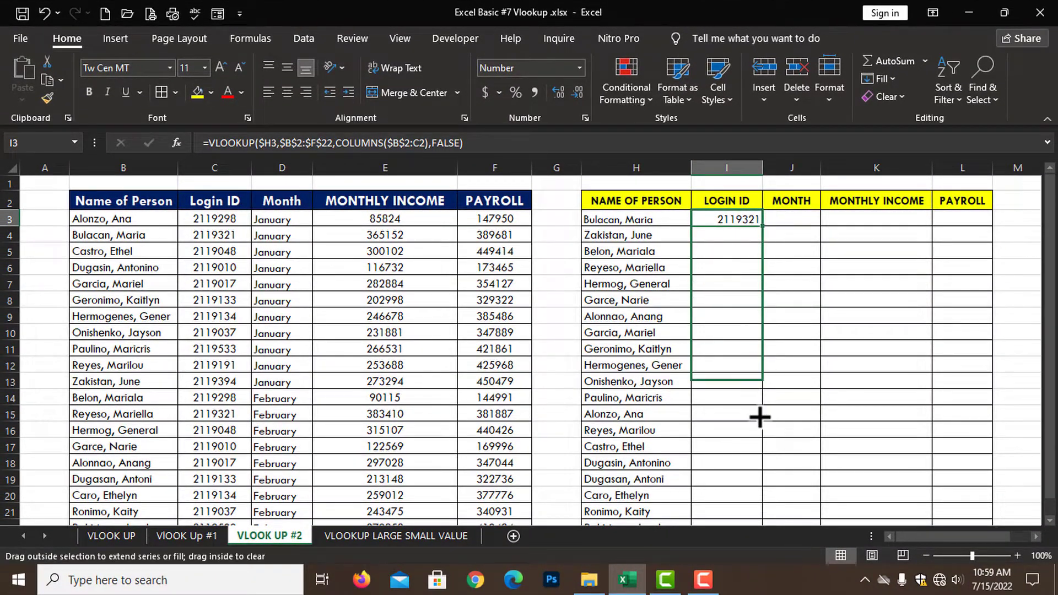
drag(764, 227, 769, 521)
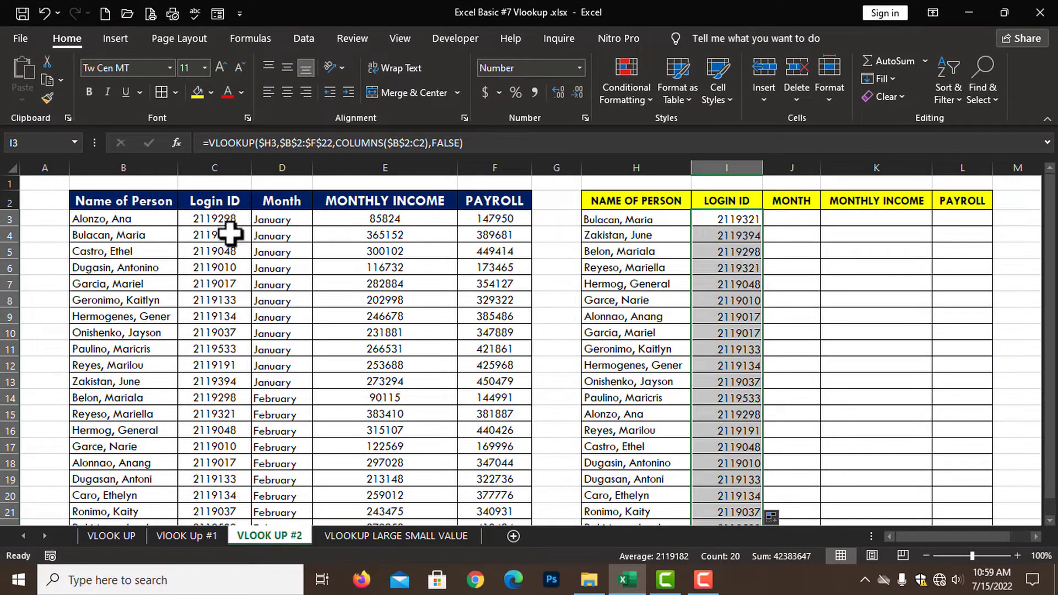
scroll(229, 237, down, 1)
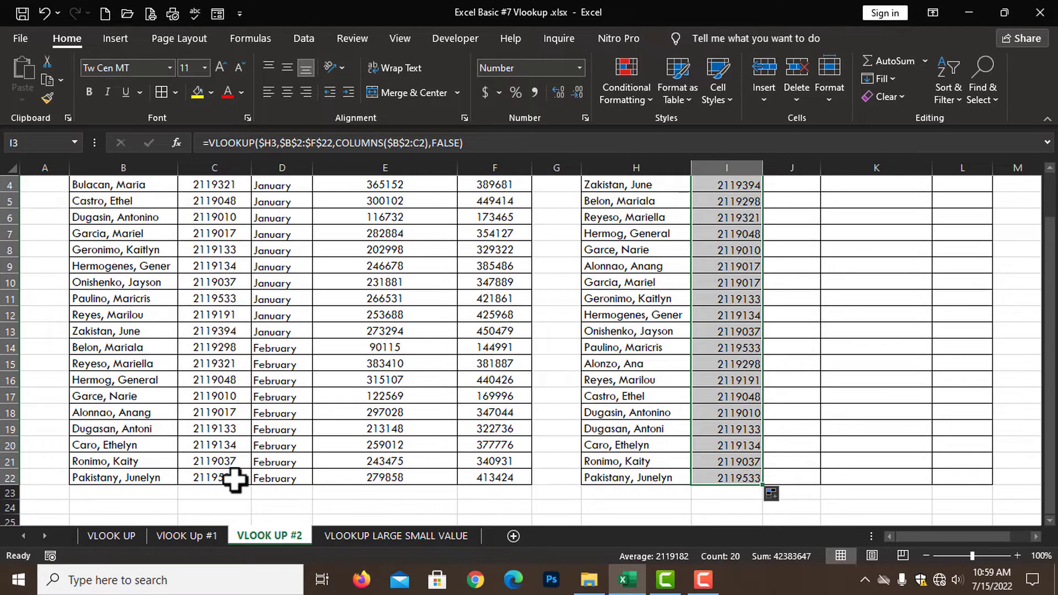
drag(84, 481, 509, 481)
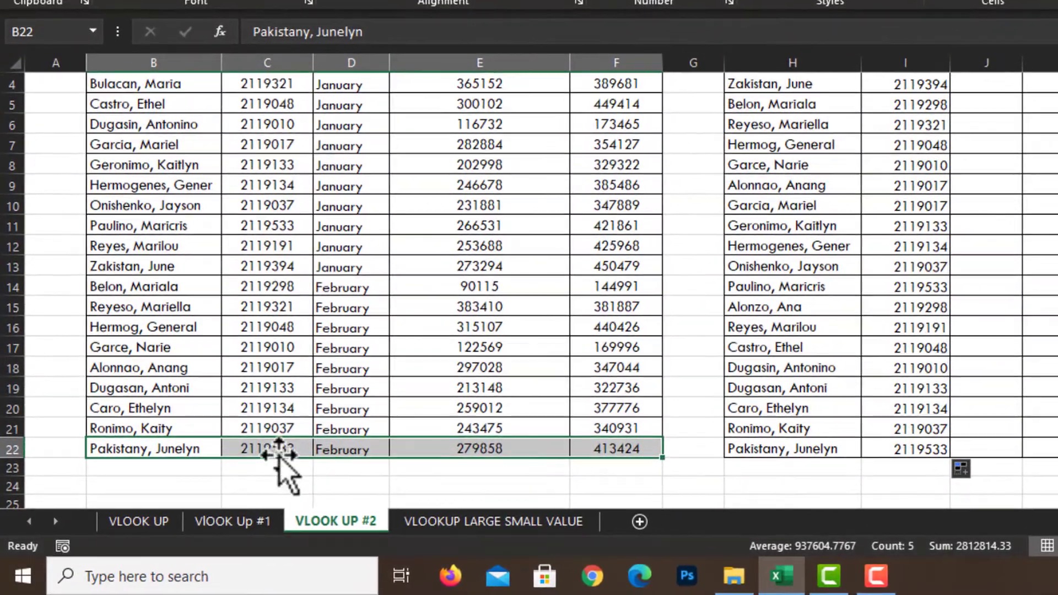
click(239, 472)
drag(792, 452, 881, 447)
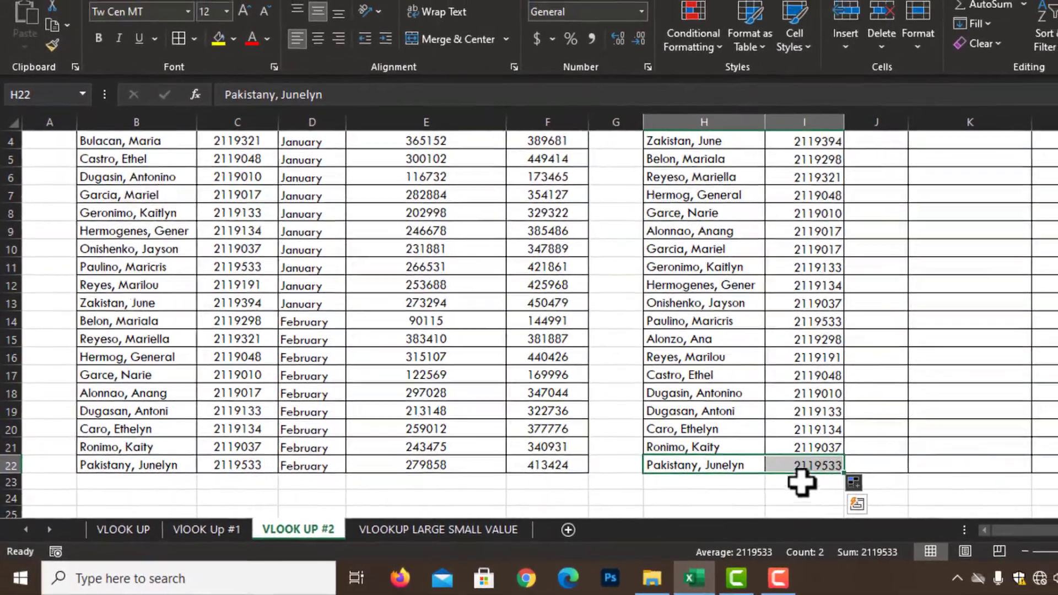
click(762, 203)
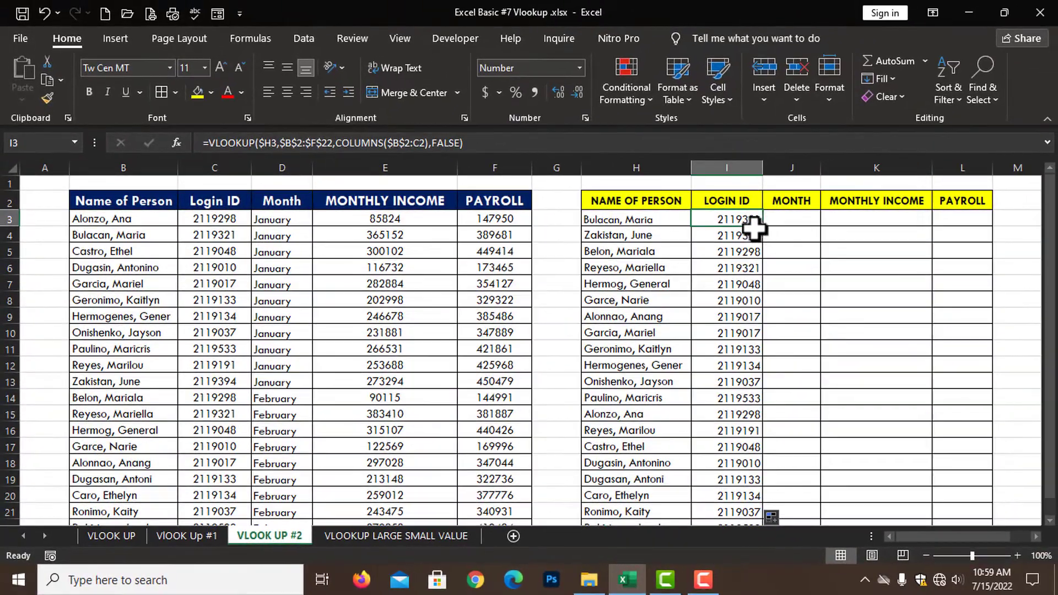
Copy the lookup across to Payroll and fill Month, Monthly Income and Payroll down to row 22.
drag(765, 228, 970, 229)
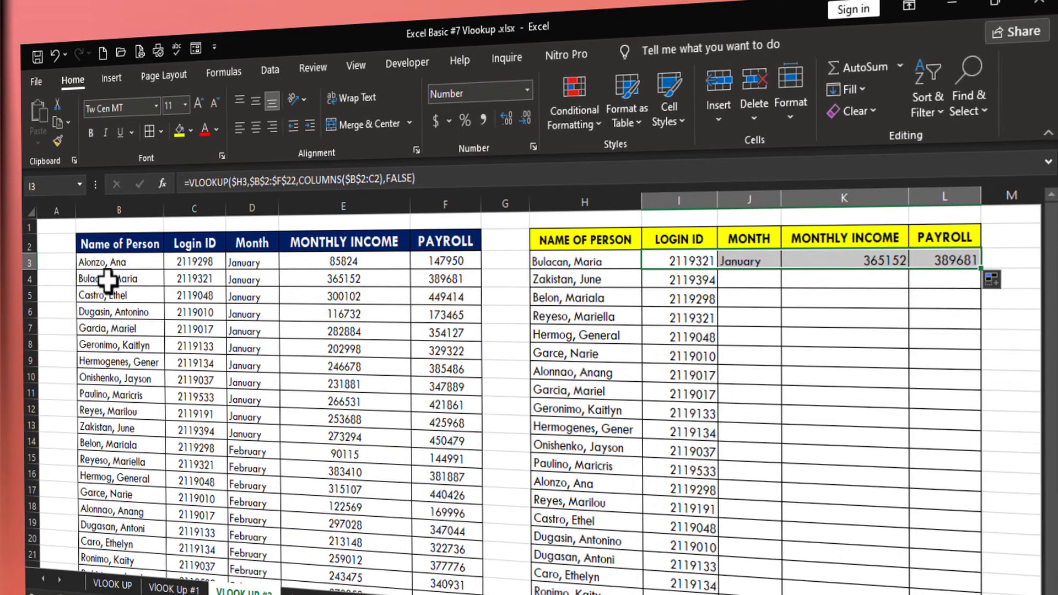
click(159, 280)
drag(159, 280, 436, 284)
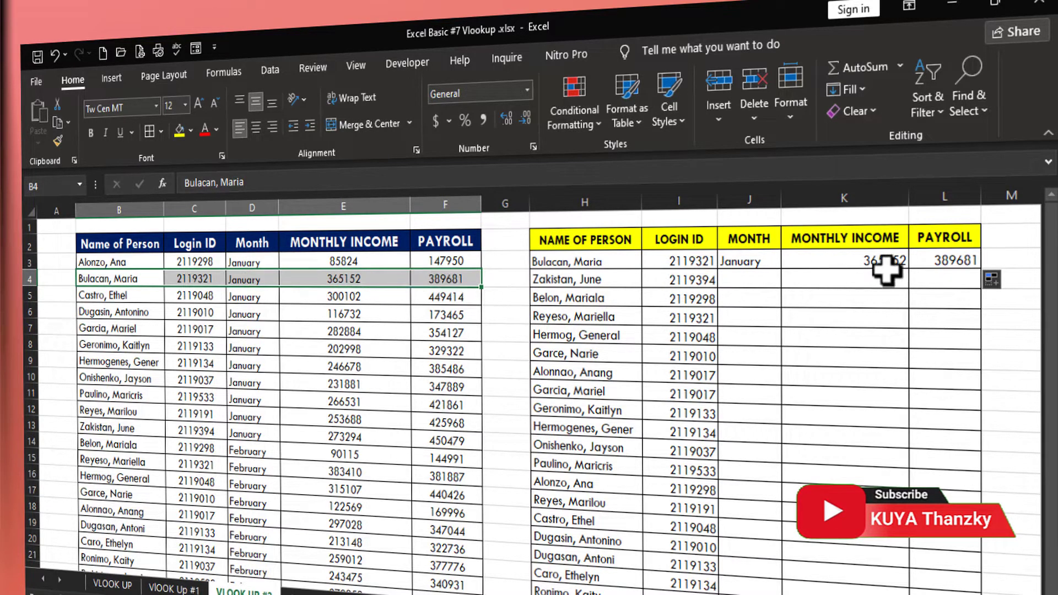
click(749, 261)
drag(791, 267, 941, 264)
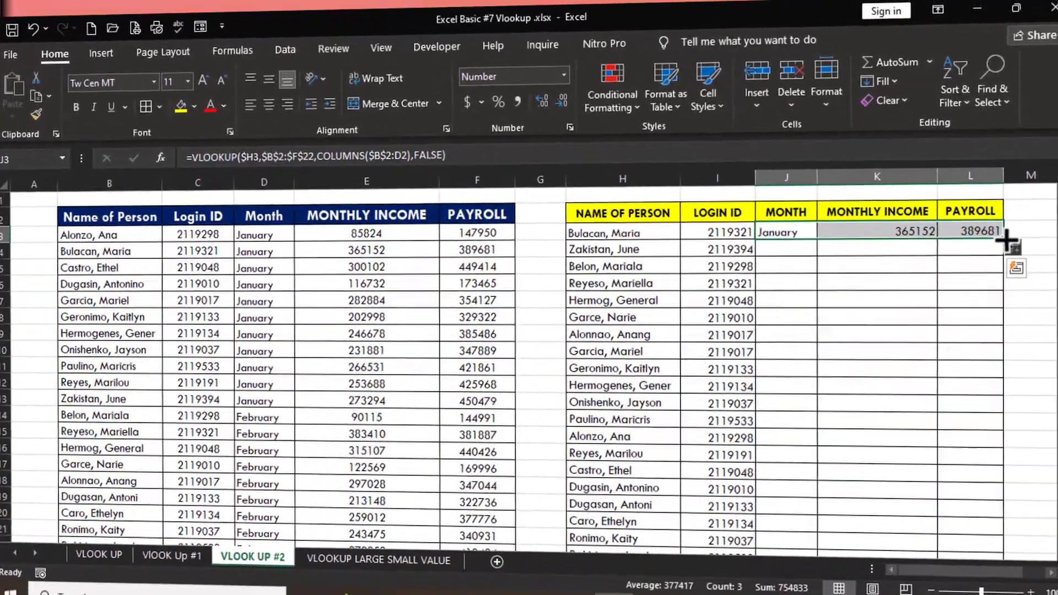
mouse_move(1003, 255)
mouse_down()
mouse_move(987, 542)
mouse_move(999, 501)
mouse_up()
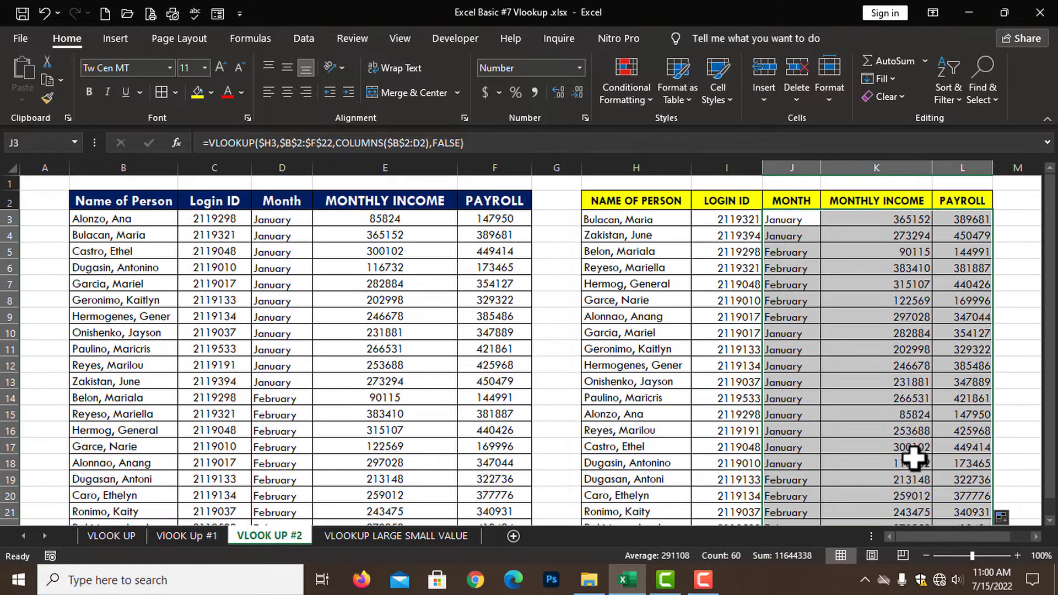
scroll(948, 449, up, 1)
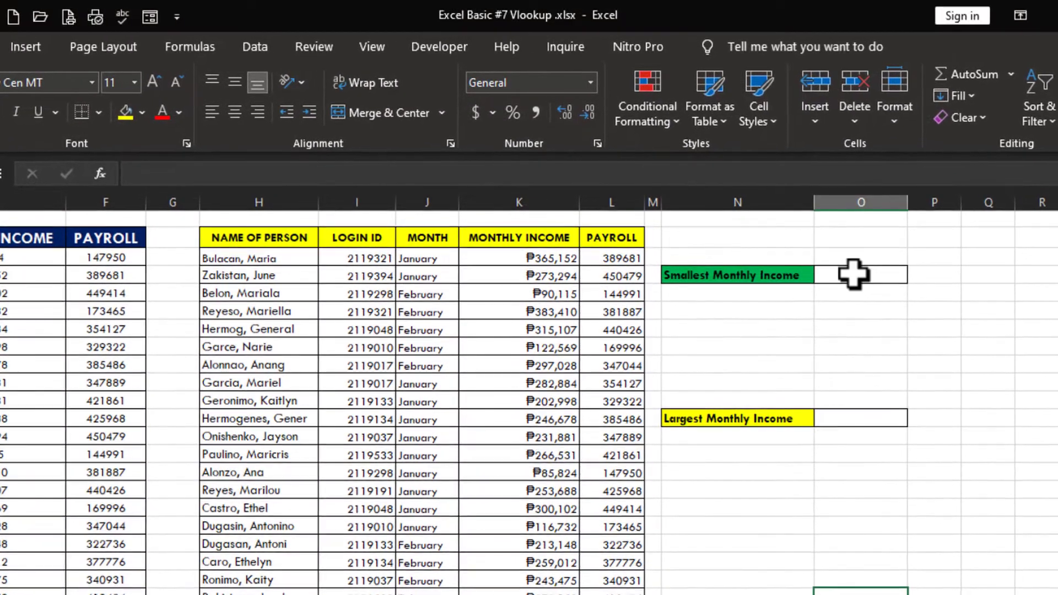
Enter =VLOOKUP(MIN(K3:K22),K3:K22,1,FALSE) beside Smallest Monthly Income, showing 85824.
click(846, 266)
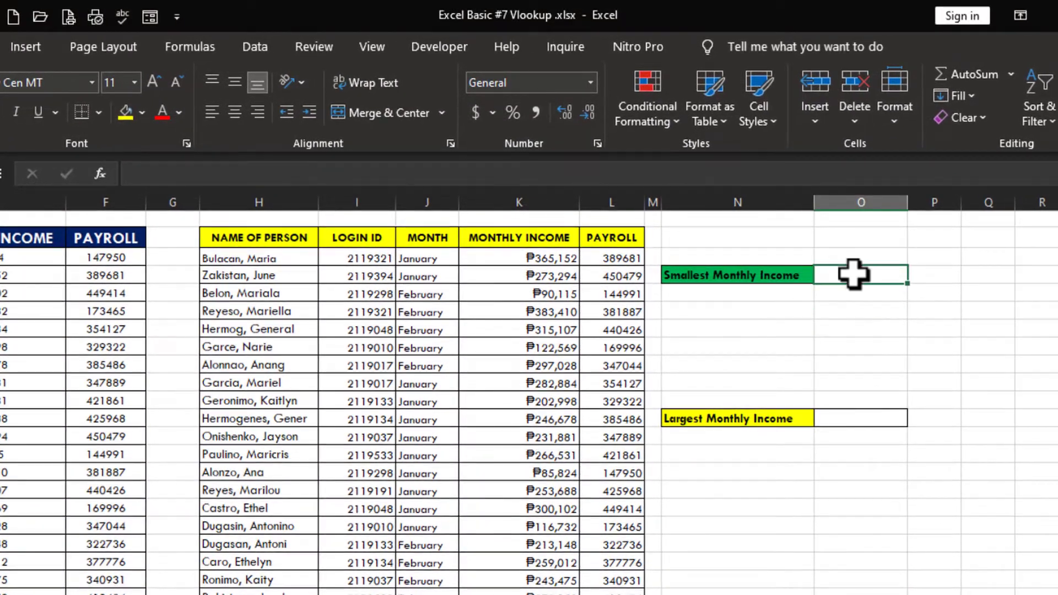
click(215, 179)
text(=)
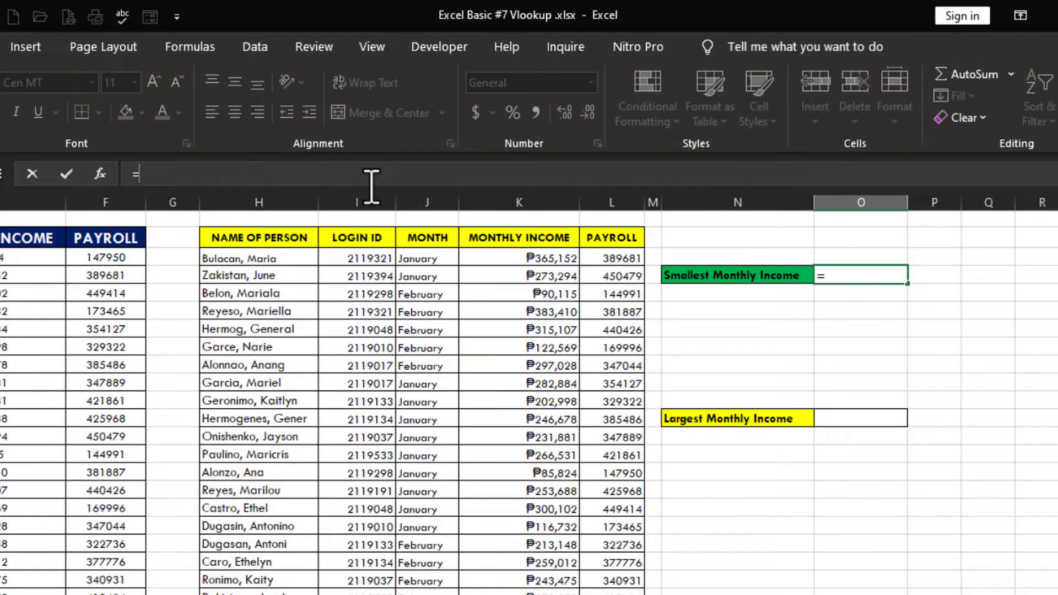
text(VLOOKUP)
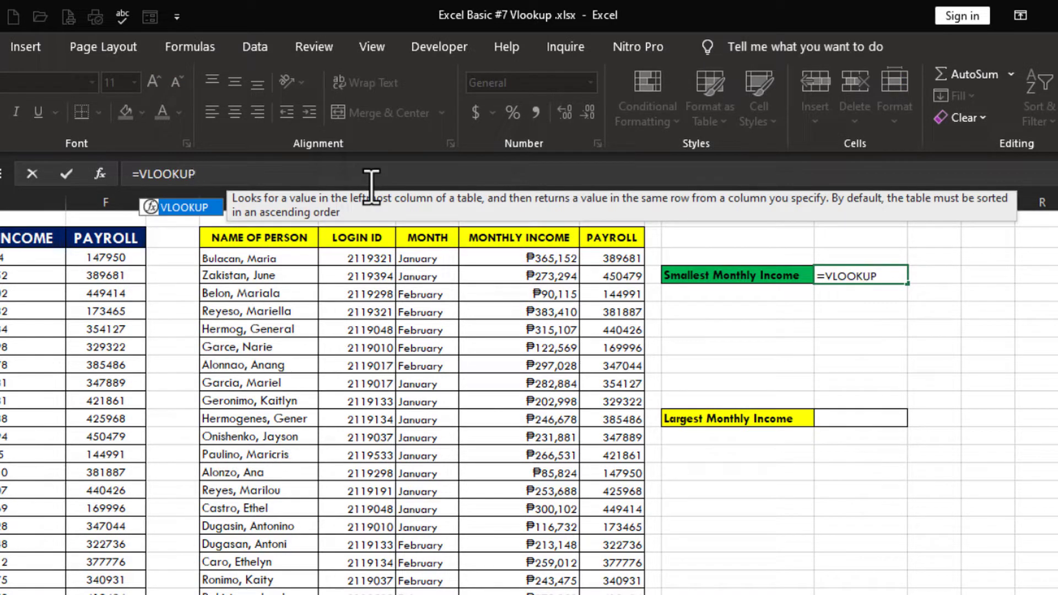
text(()
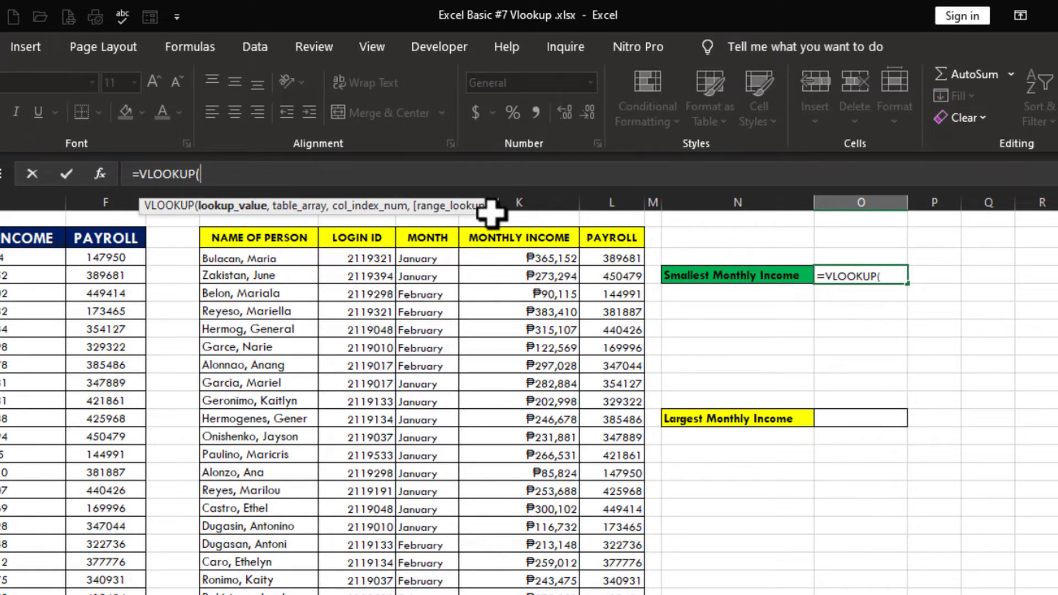
text(MIN)
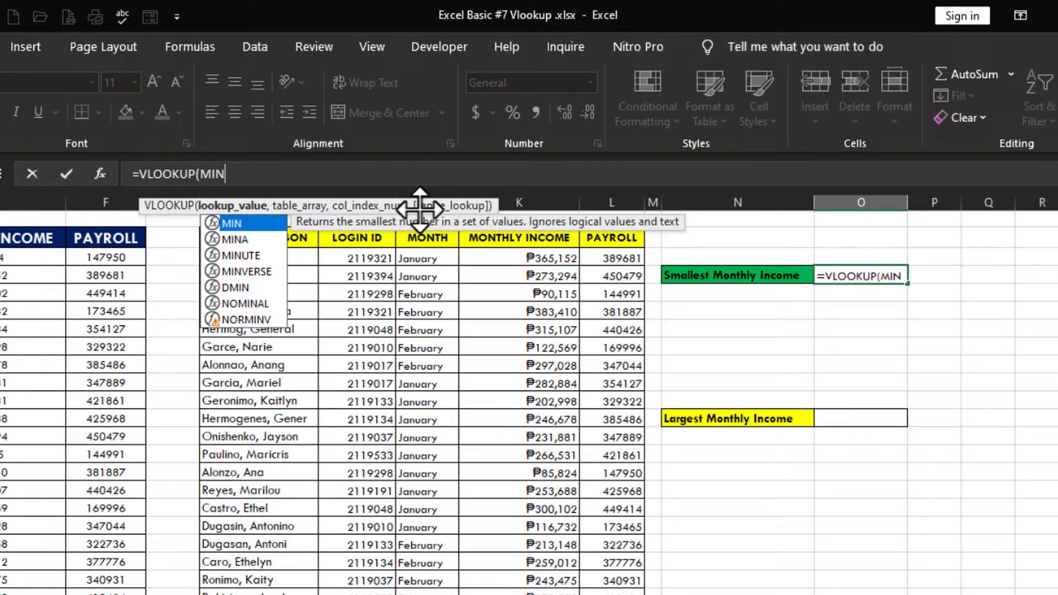
text(()
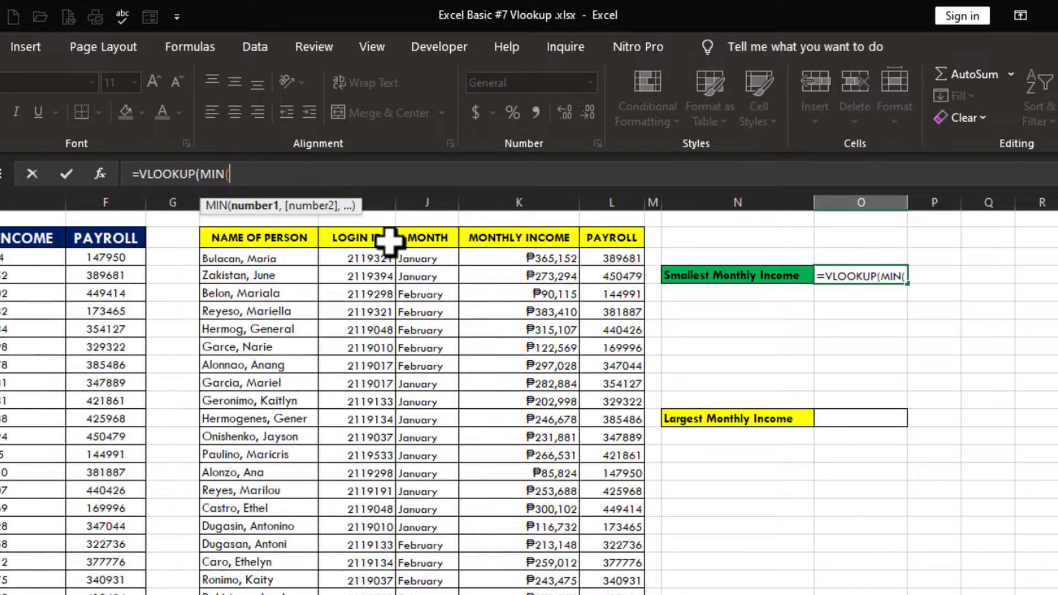
drag(537, 256, 496, 593)
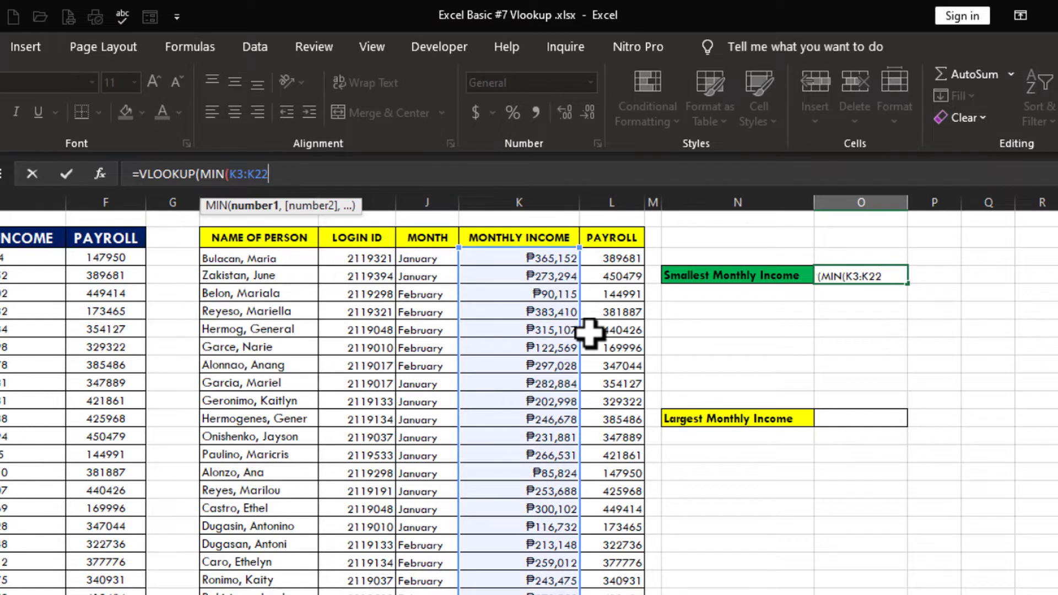
text(),)
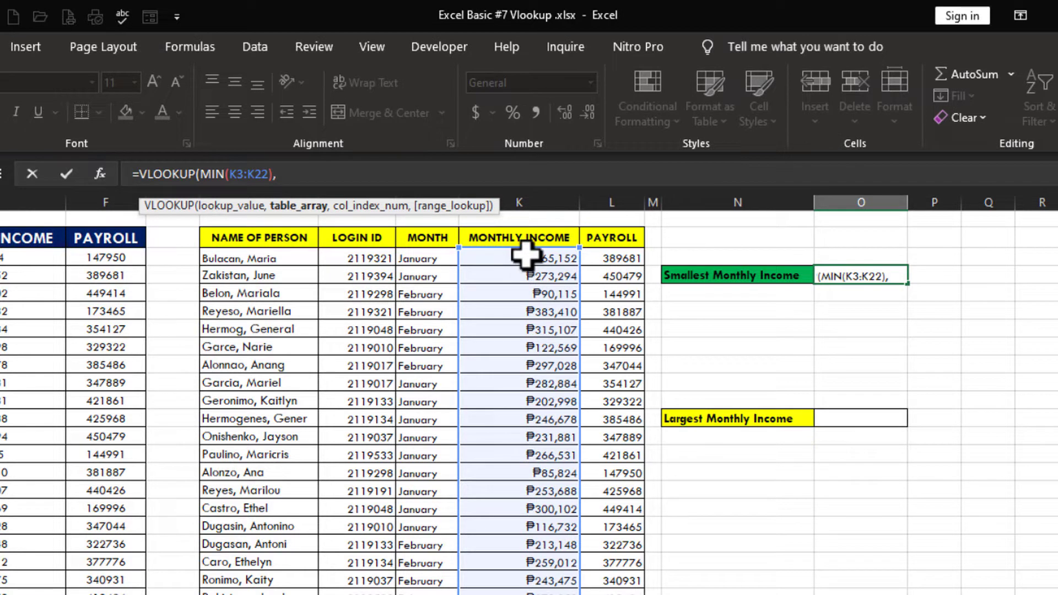
drag(525, 255, 513, 589)
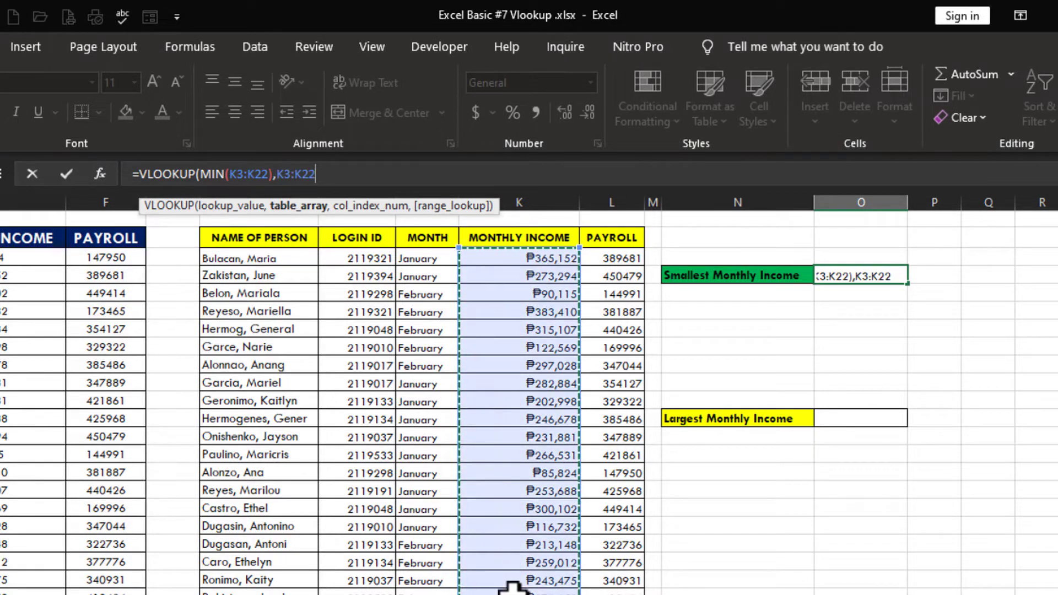
text(,)
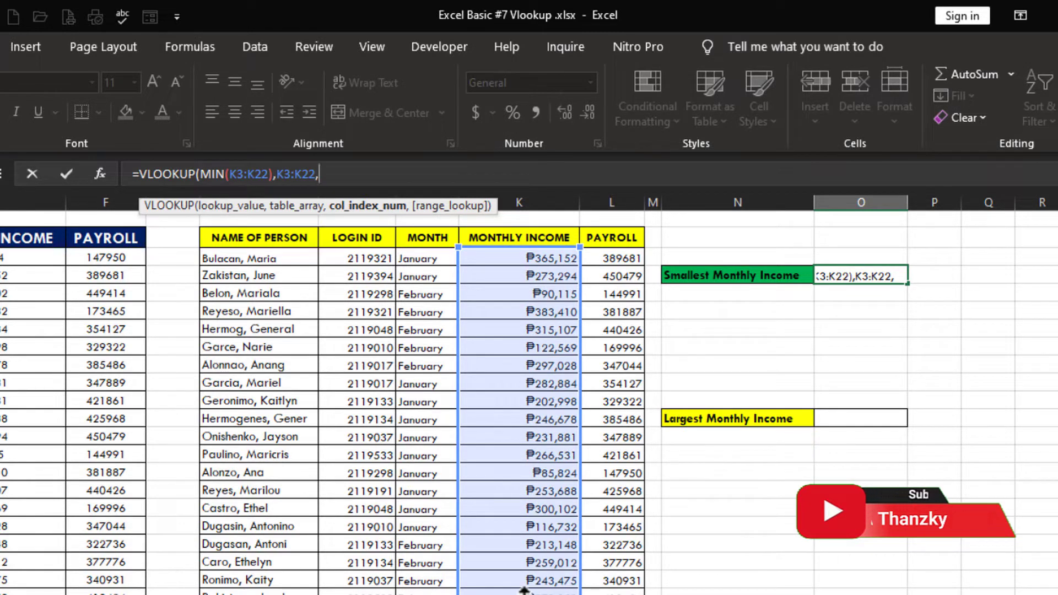
text(1,FALSE)
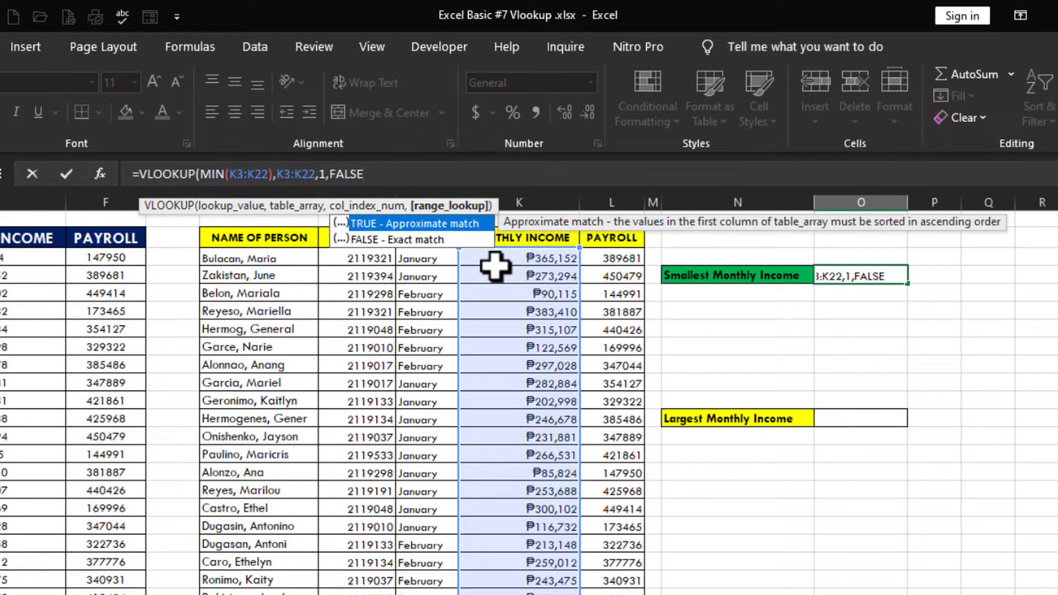
text())
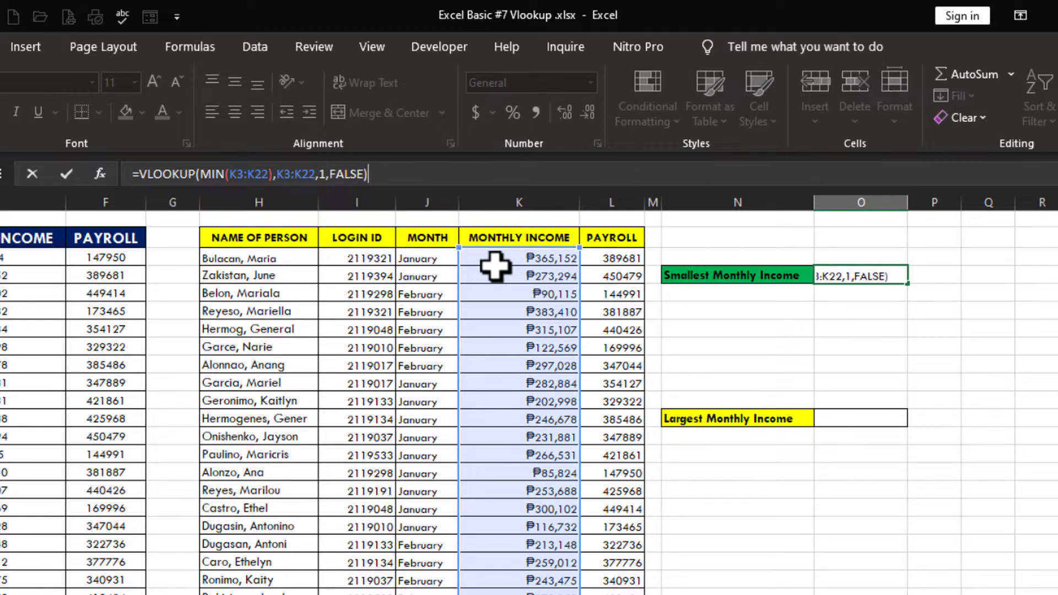
key(Return)
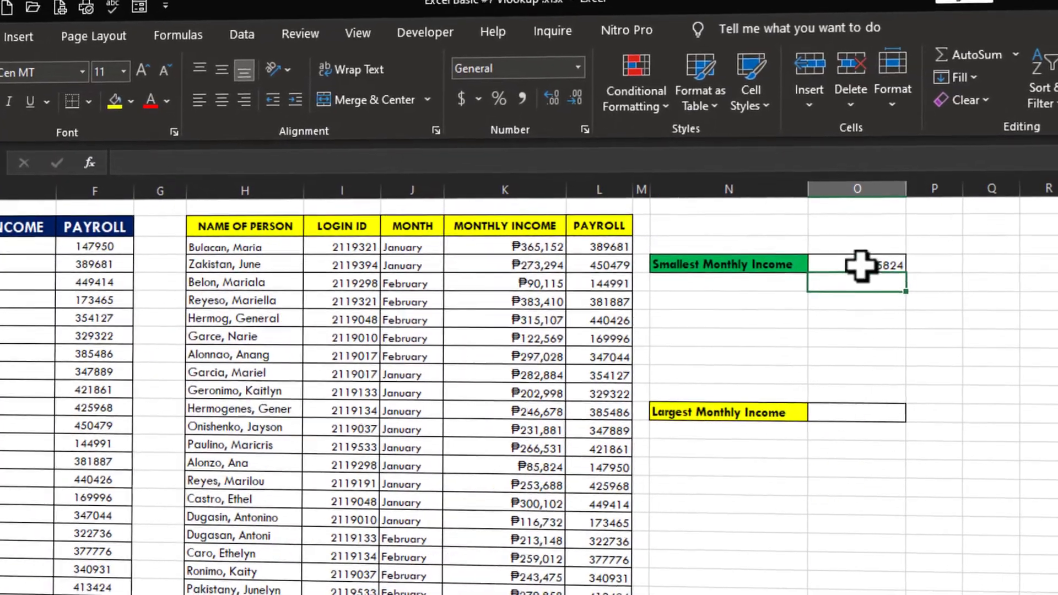
Inspect the 85824 smallest-income result and the Monthly Income lookup formulas behind it.
click(861, 266)
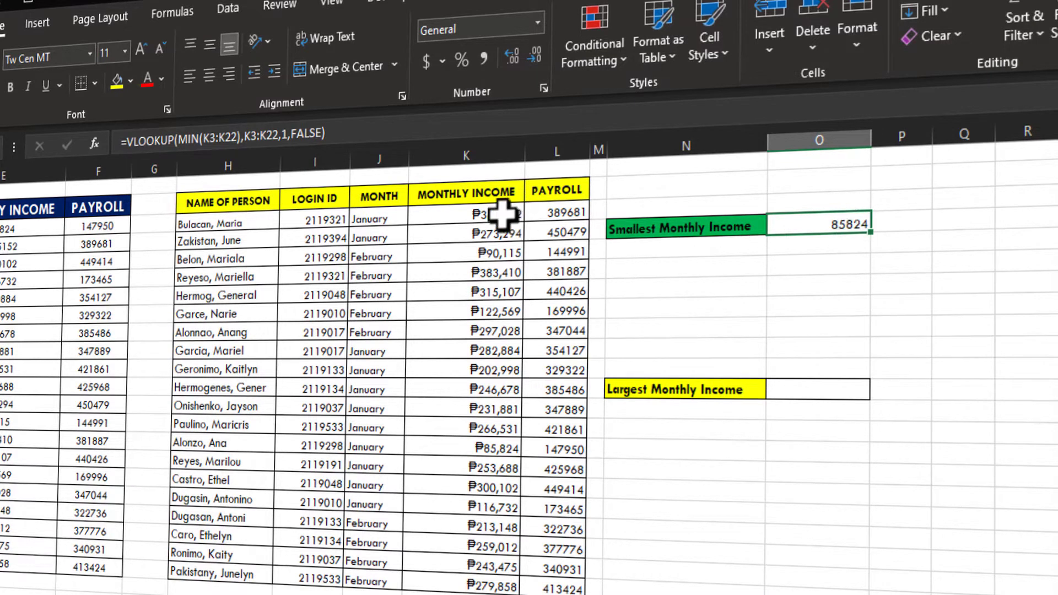
click(496, 235)
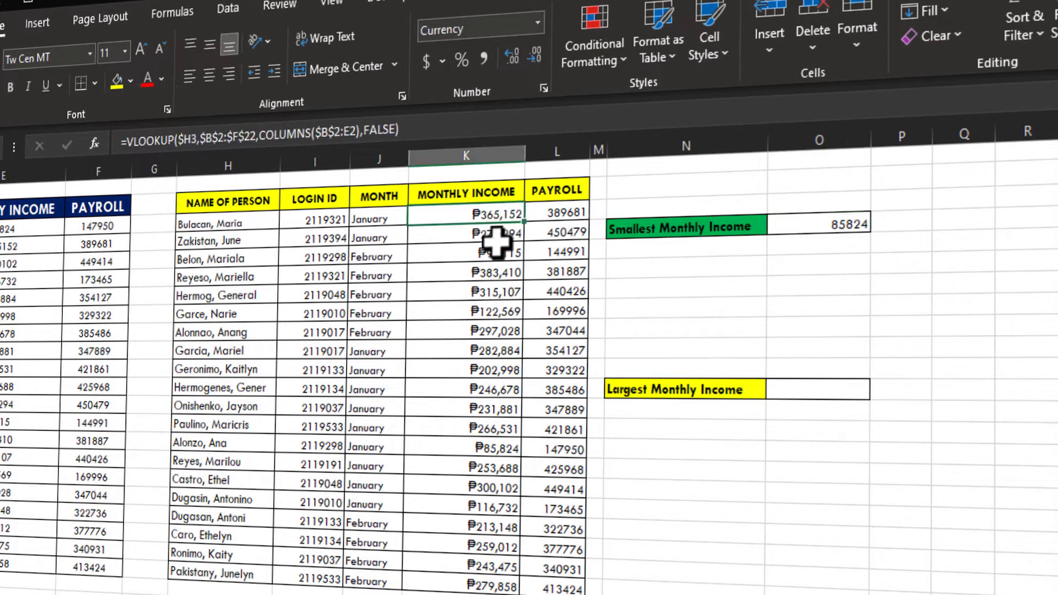
click(496, 253)
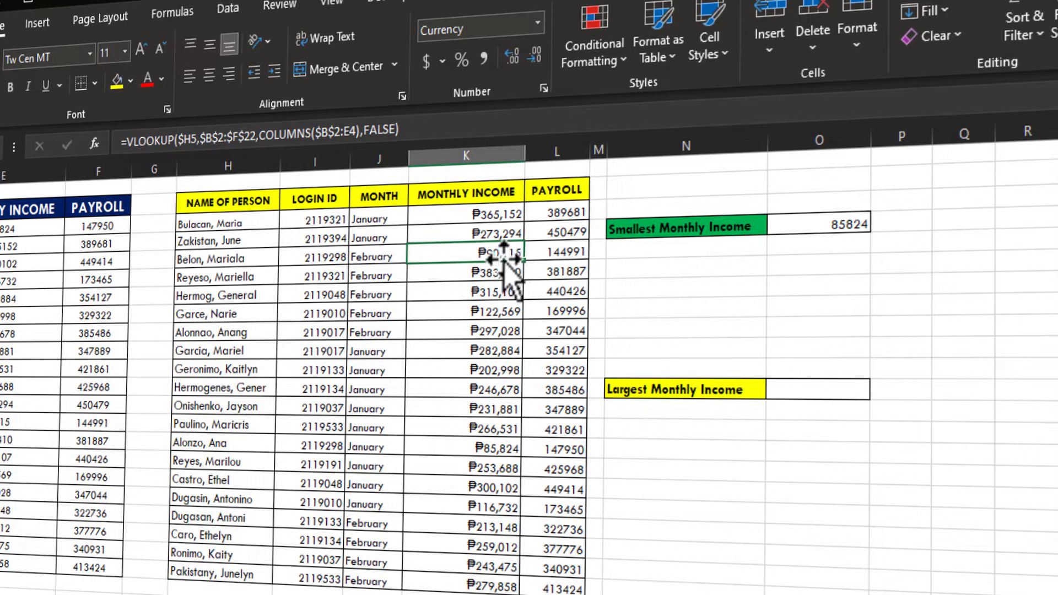
click(494, 450)
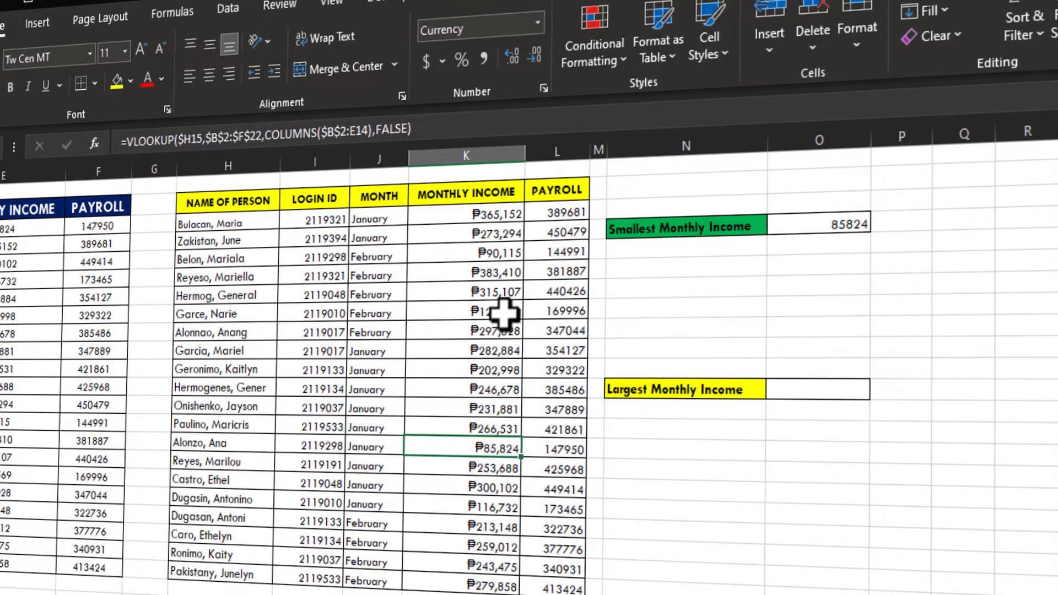
Overwrite K5's monthly income with 80 so the smallest income becomes 80.
click(506, 255)
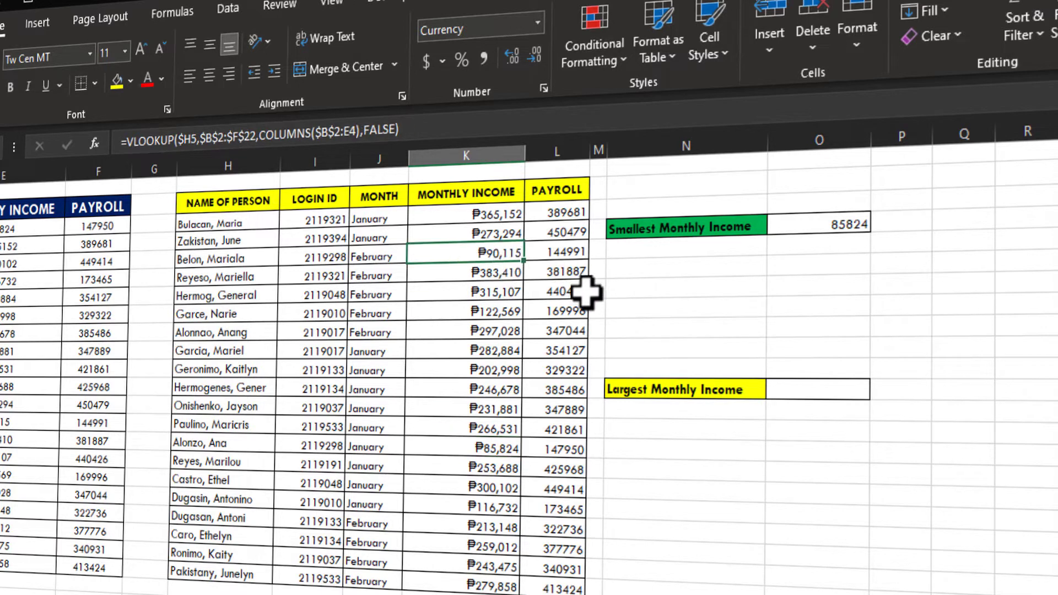
text(80)
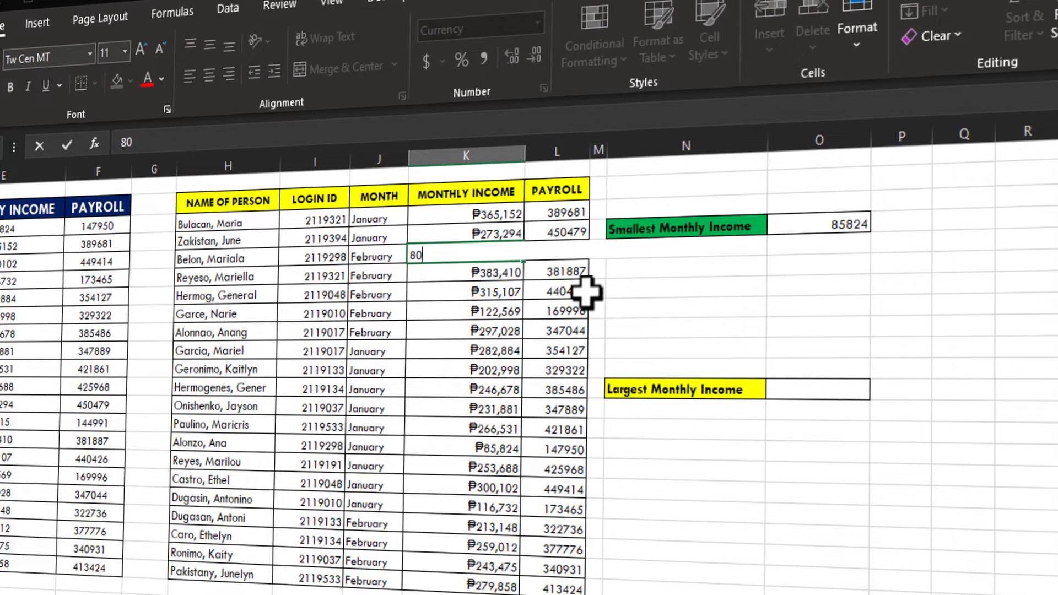
key(Return)
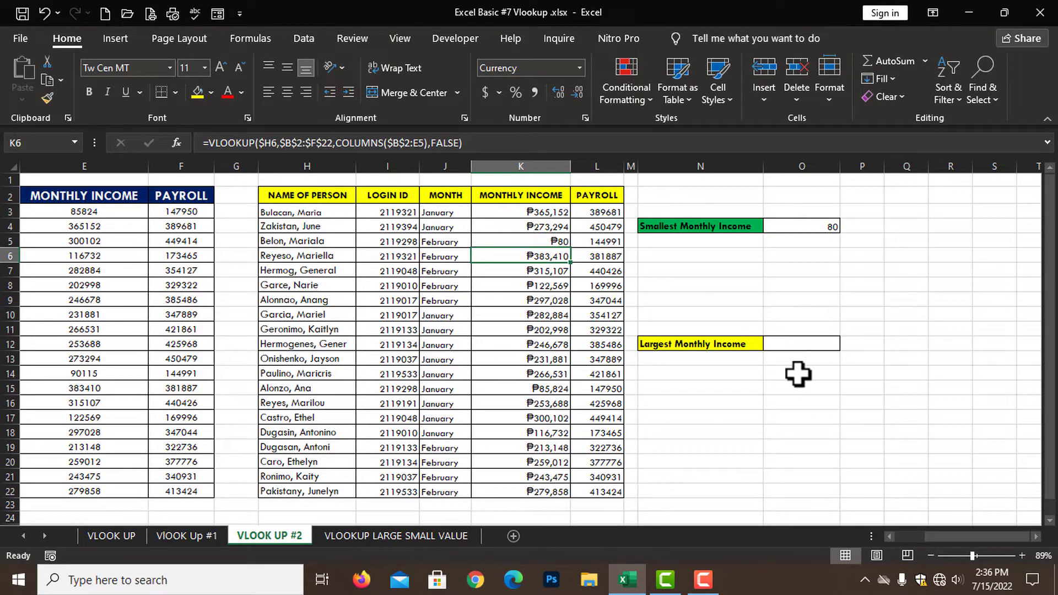
click(799, 345)
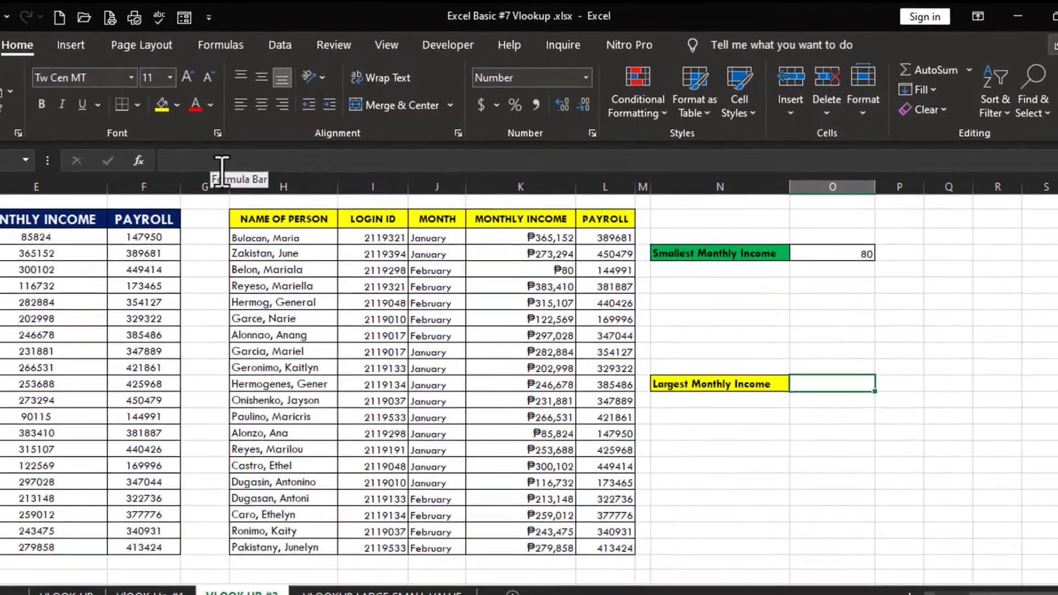
Enter =VLOOKUP(MAX(K3:K22),K3:K22,1,FALSE) for Largest Monthly Income, returning 383410.
click(221, 165)
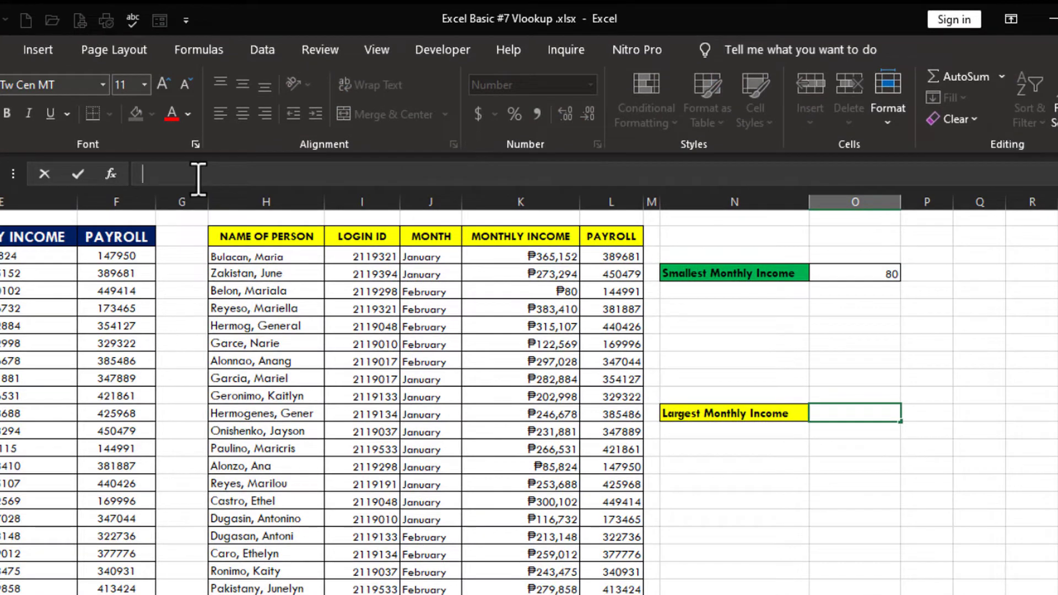
text(=)
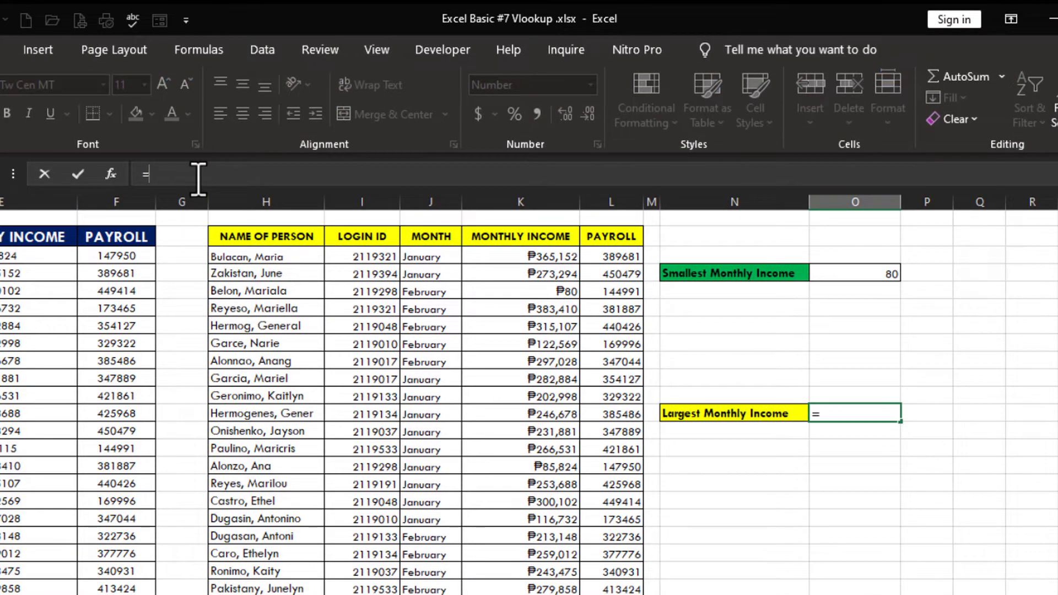
text(VLOOKUP)
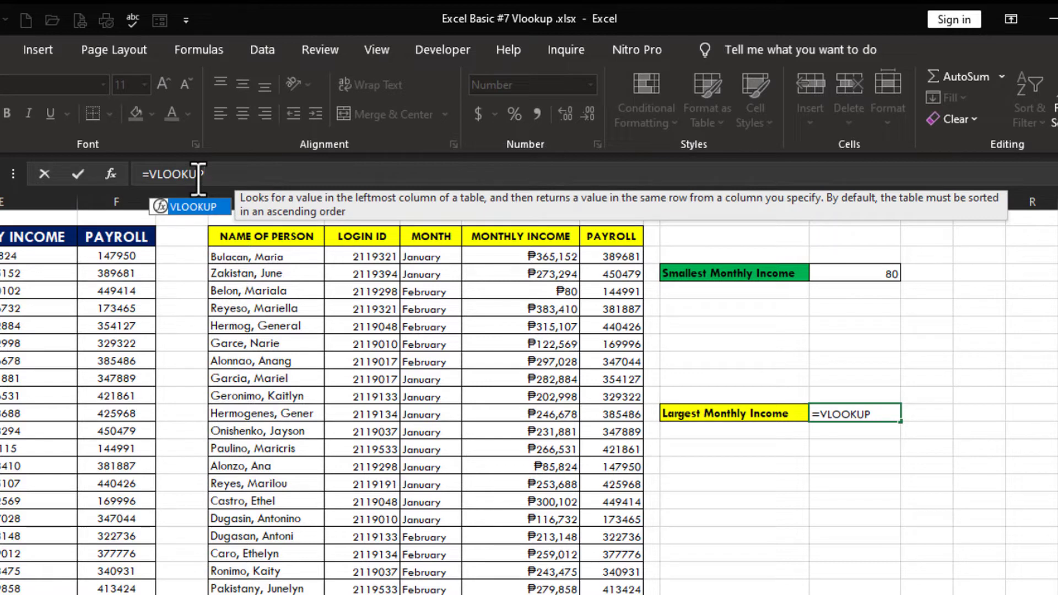
text(()
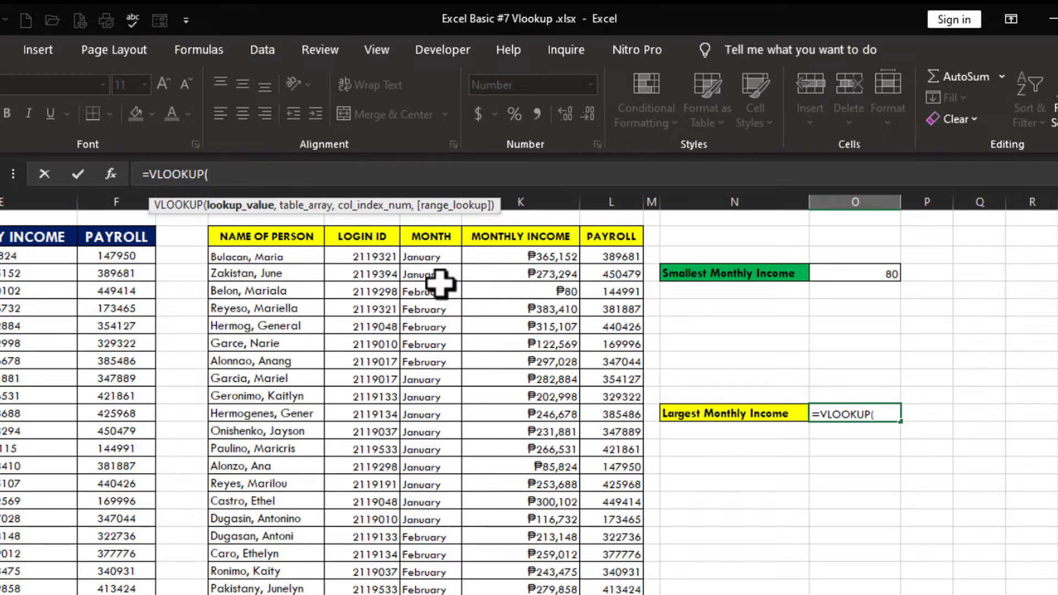
text(MAX)
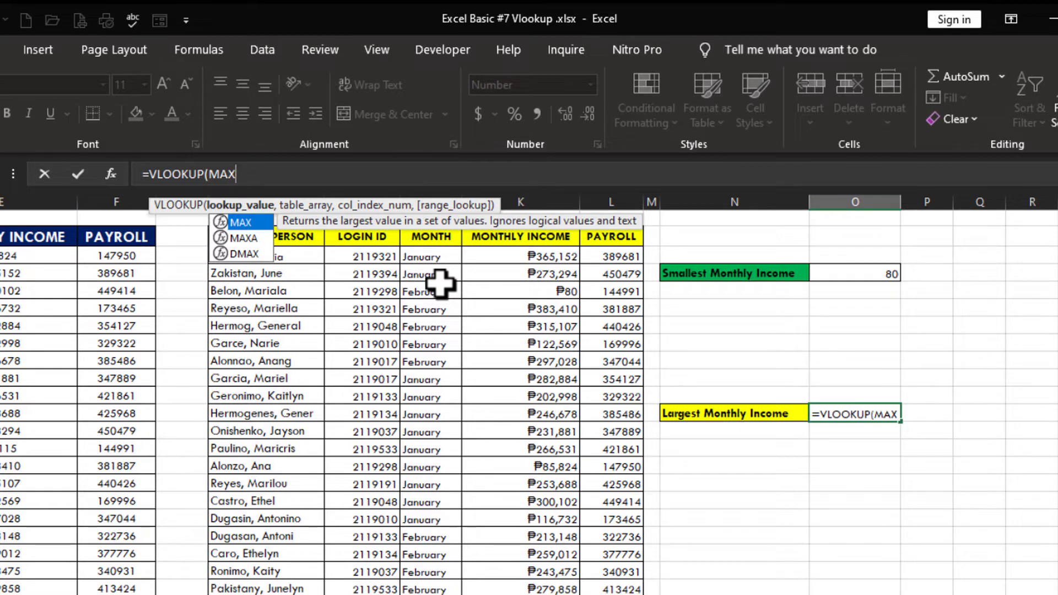
text(()
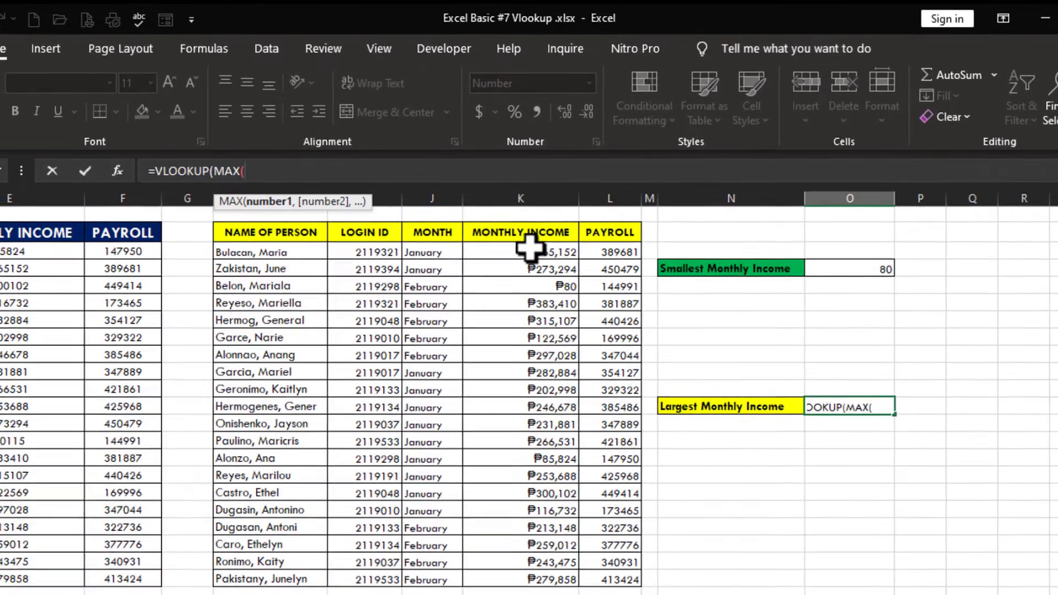
drag(521, 258, 517, 496)
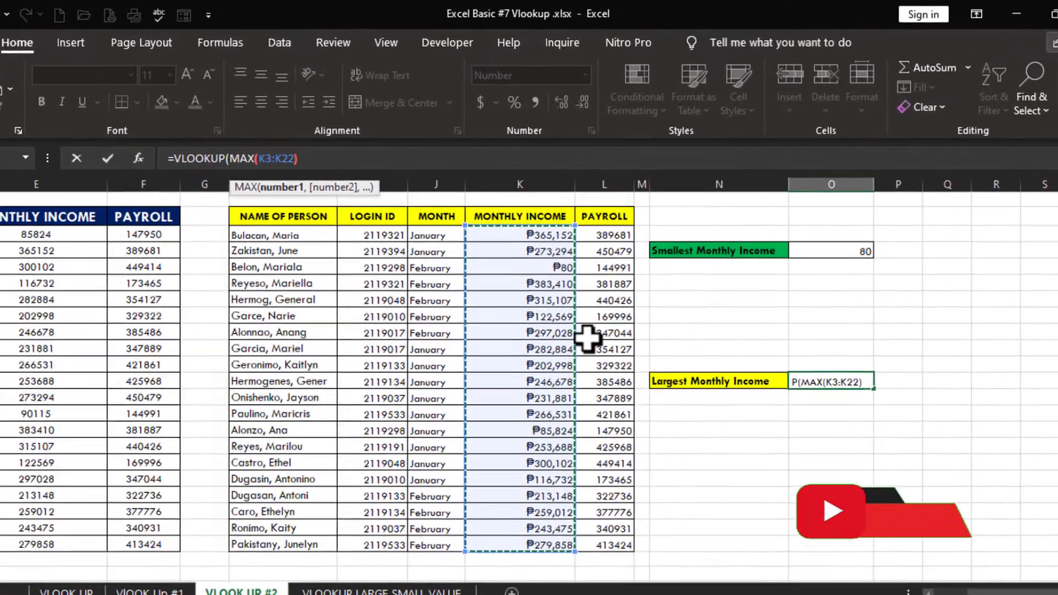
text(),)
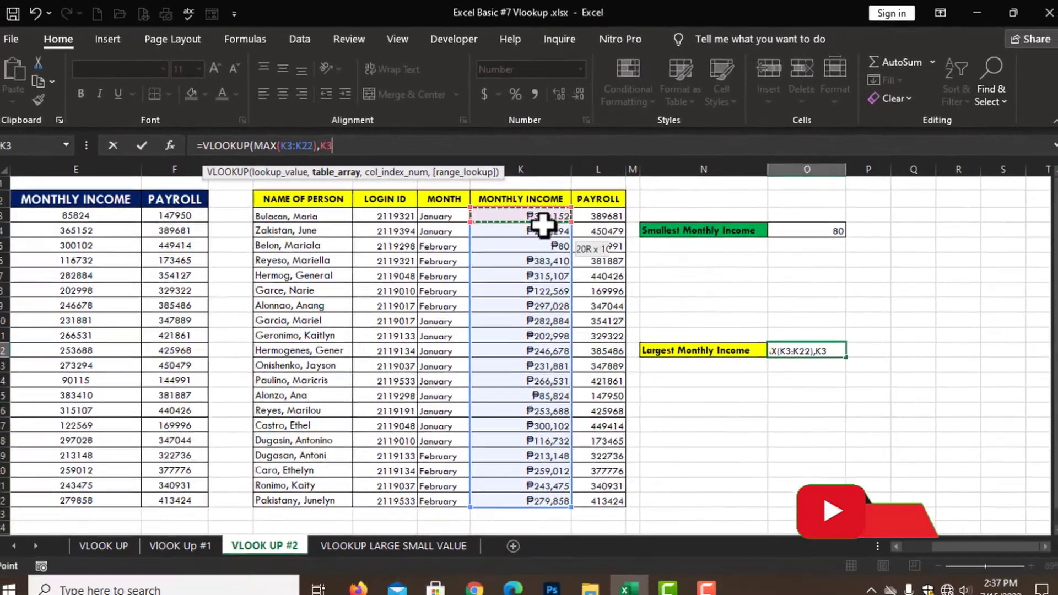
drag(545, 237, 529, 509)
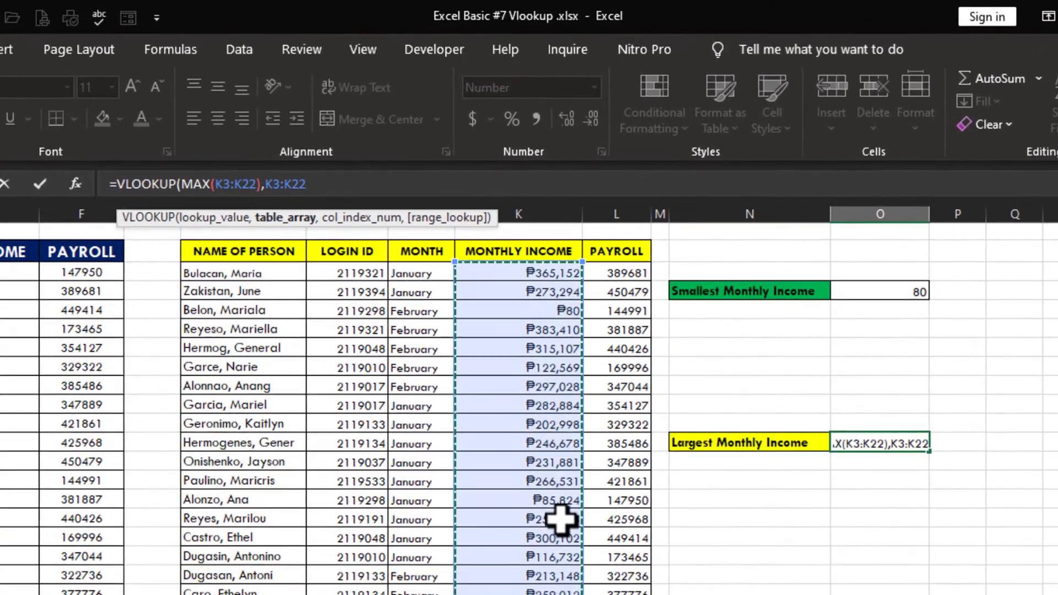
text(,1)
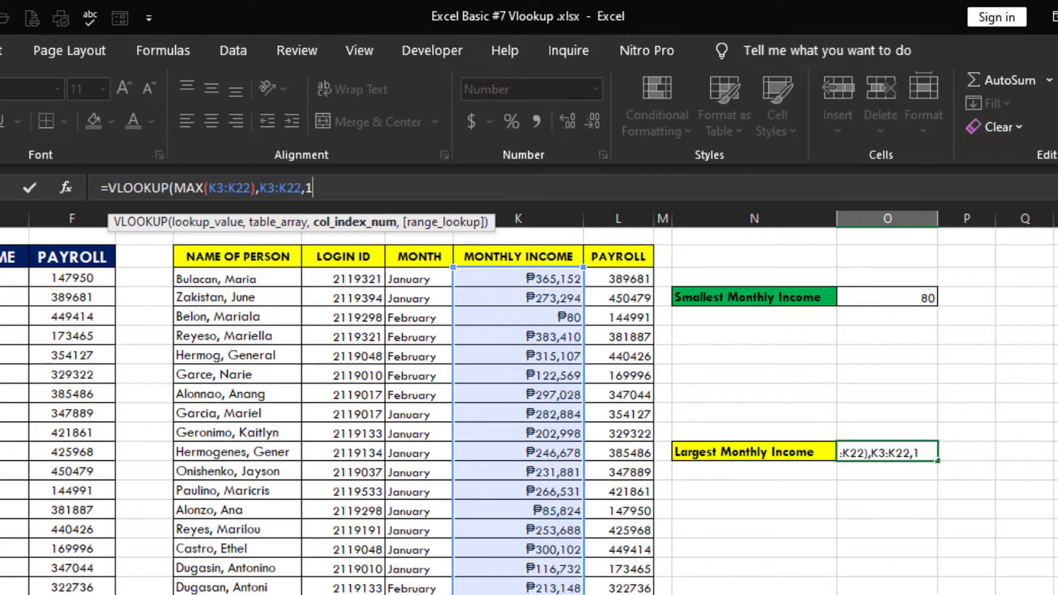
text(,FA)
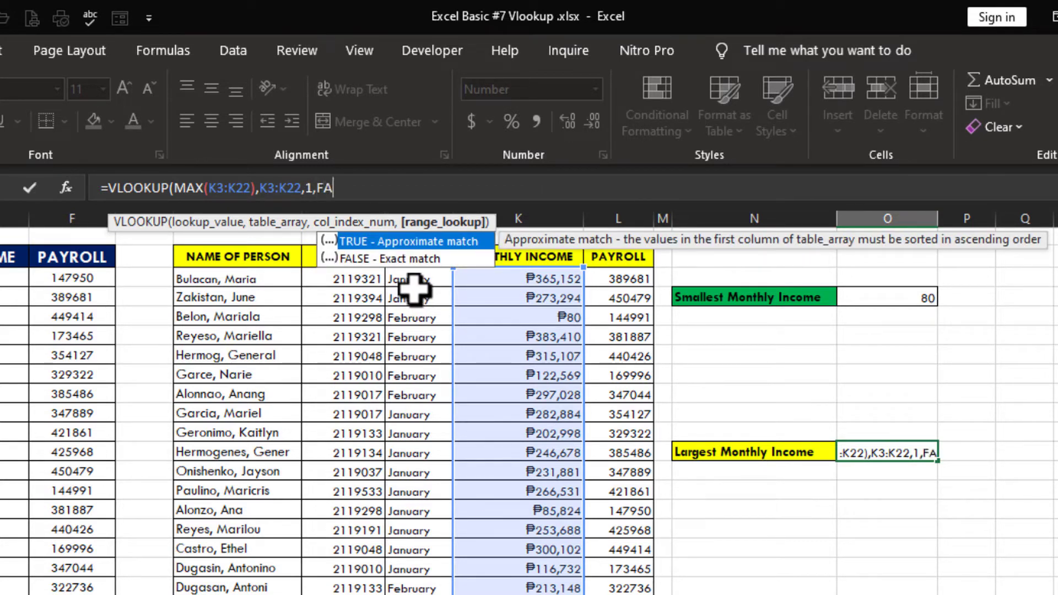
text())
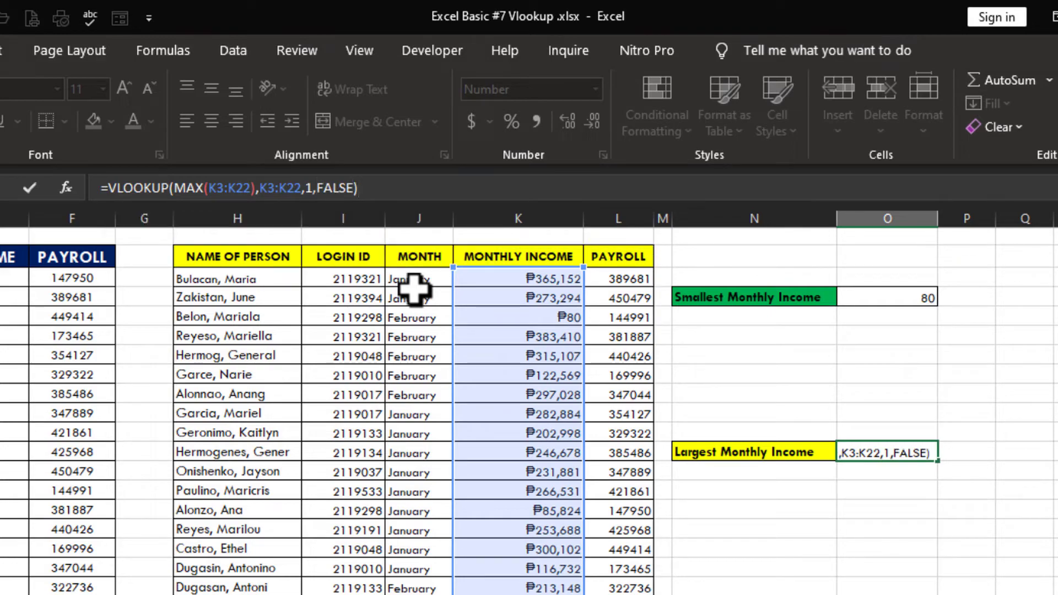
key(Return)
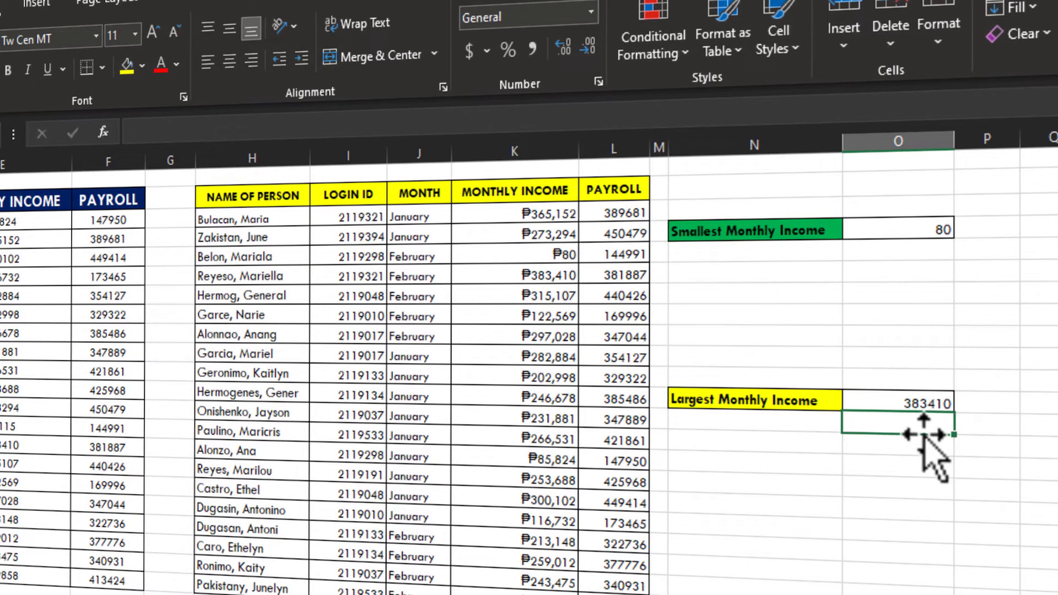
click(931, 402)
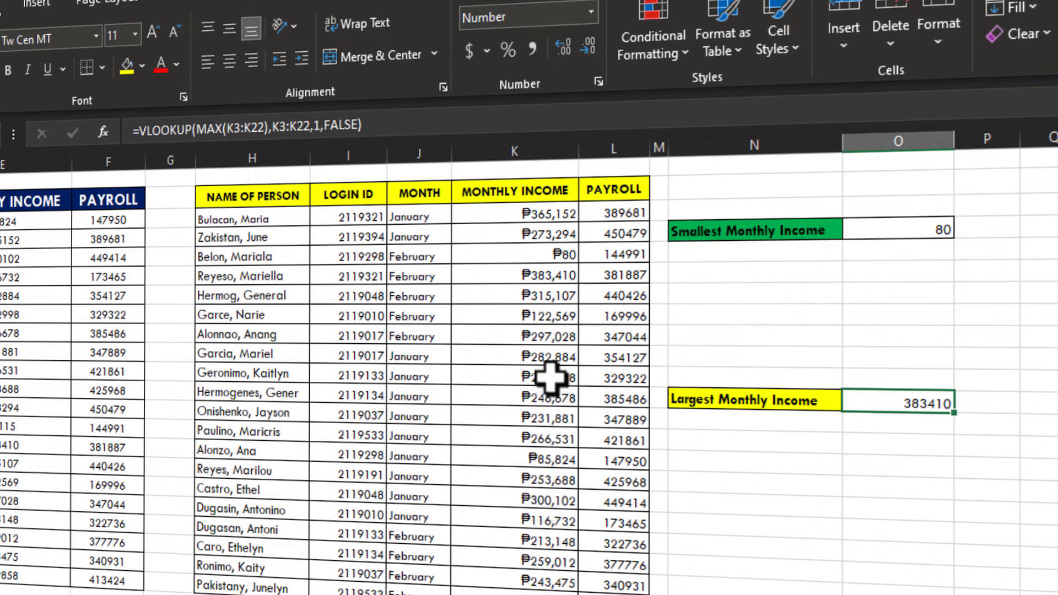
click(558, 274)
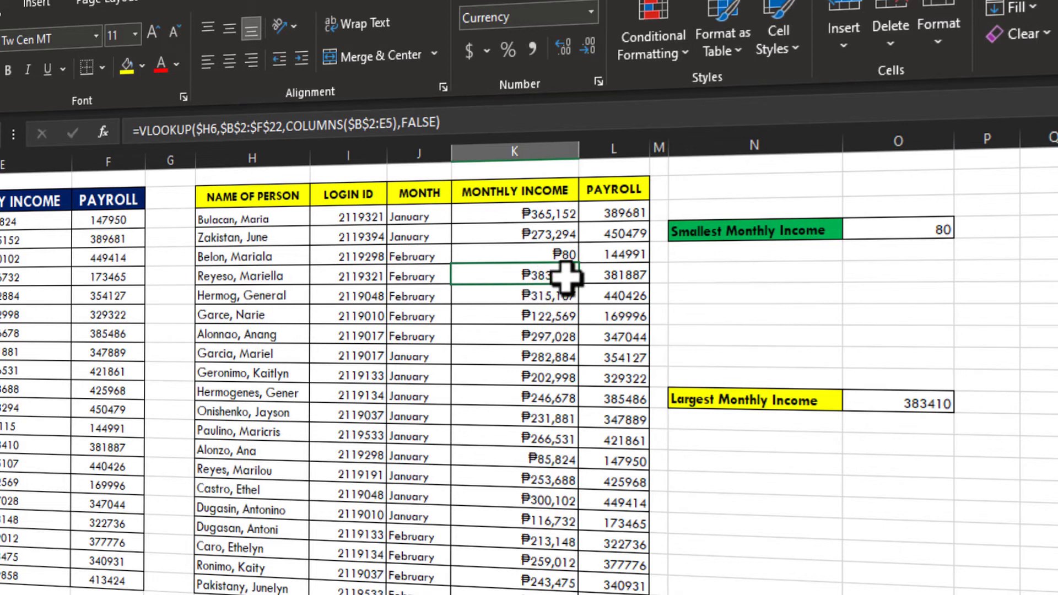
drag(562, 276, 229, 268)
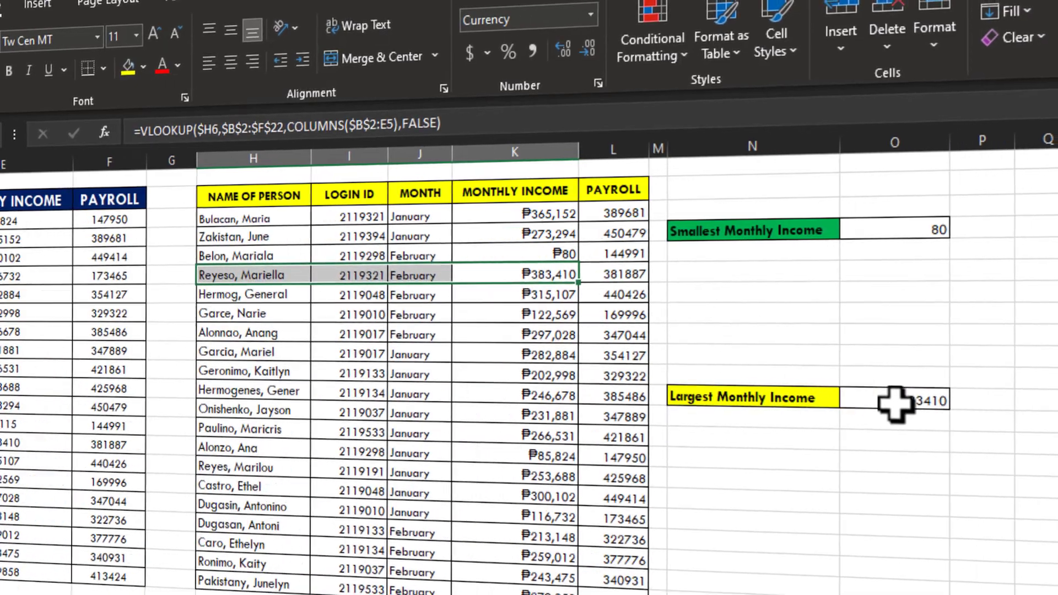
click(895, 405)
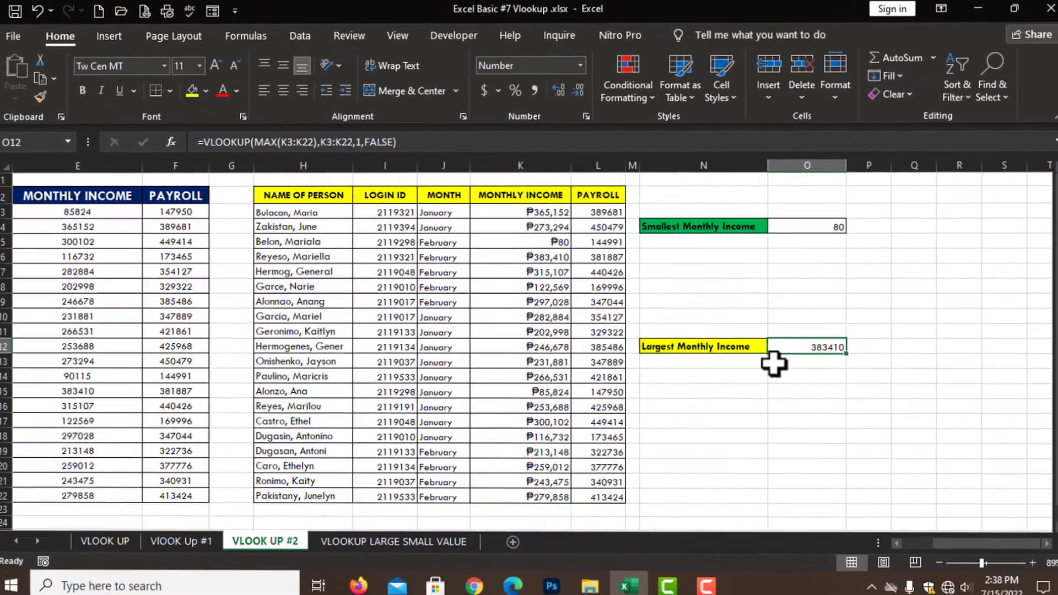